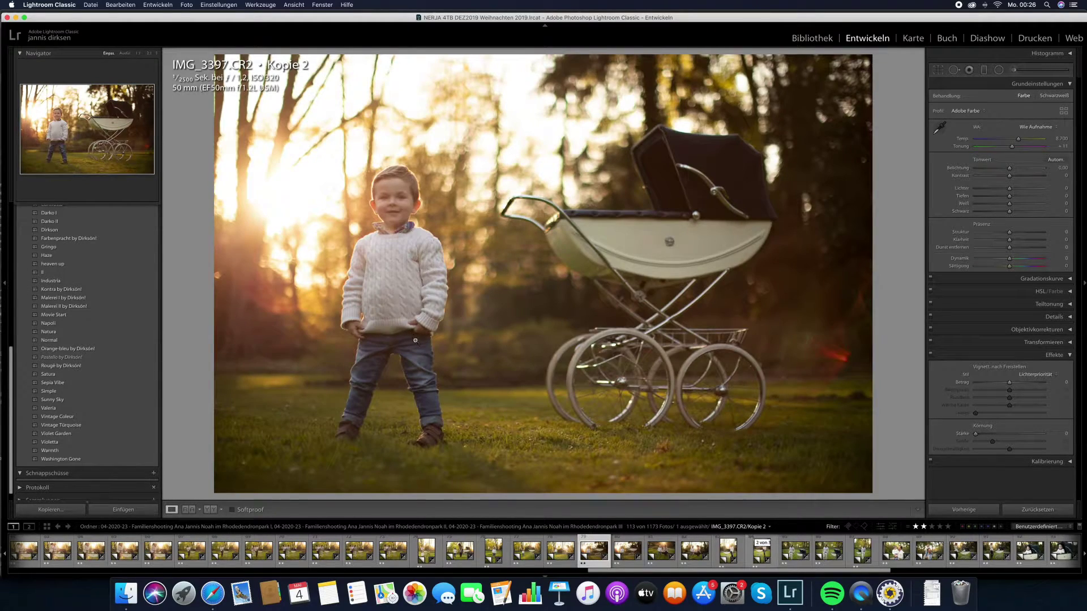
# - Give the family-with-pram photo IMG_3157 a warm golden preset after trying Claro
pyautogui.scroll(3, 85, 340)
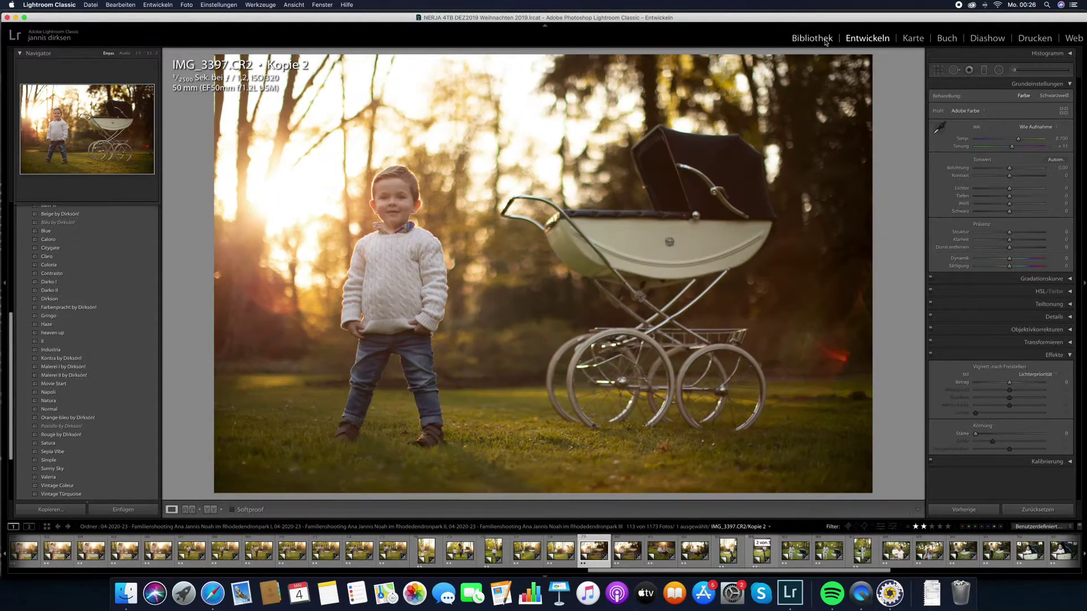
pyautogui.scroll(3, 283, 552)
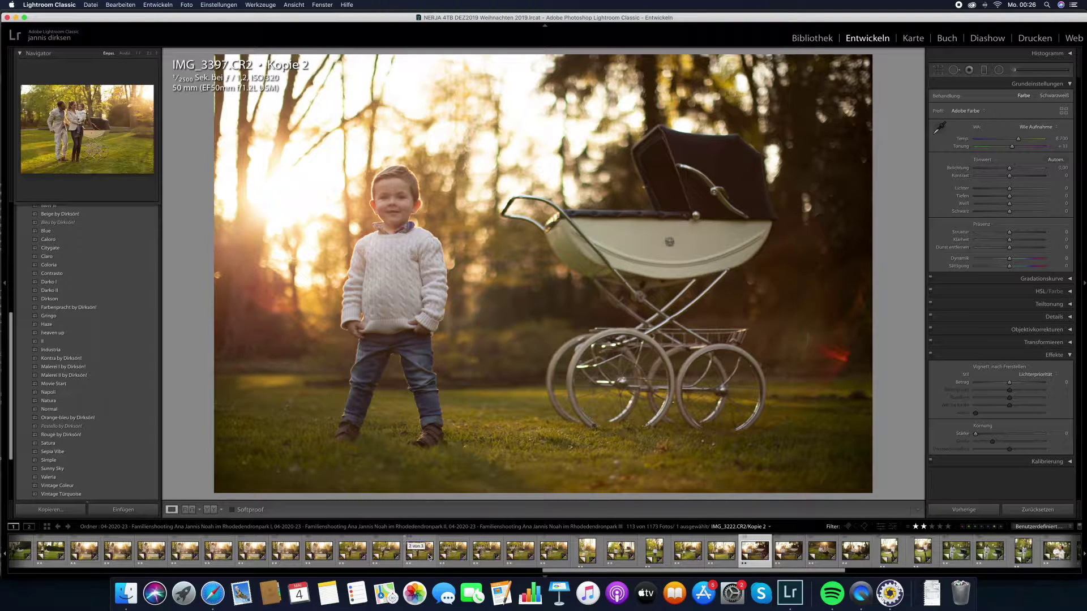
pyautogui.click(250, 556)
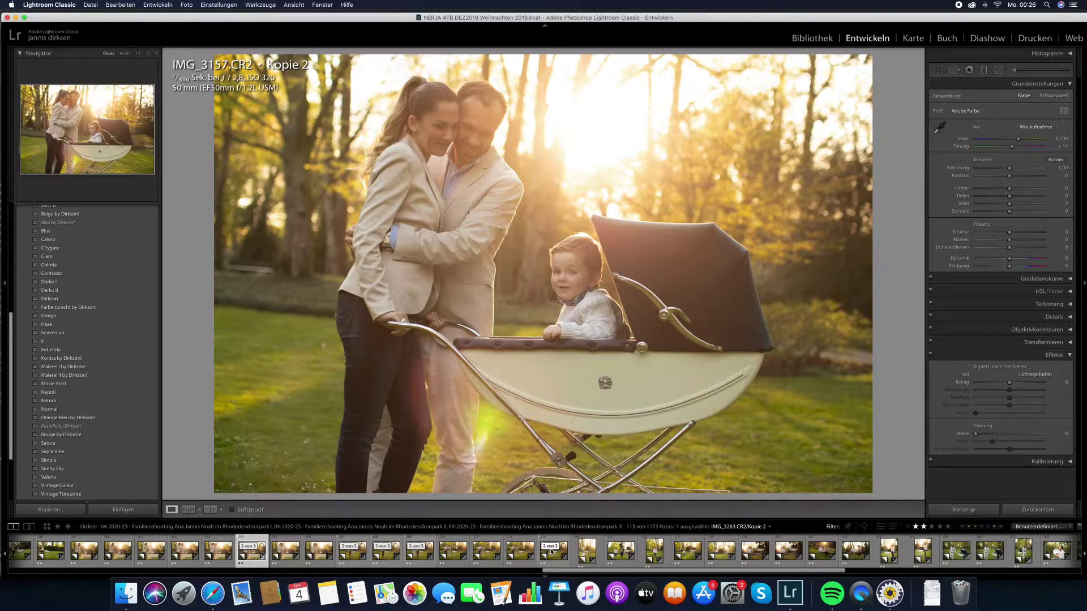
pyautogui.click(126, 260)
pyautogui.click(98, 308)
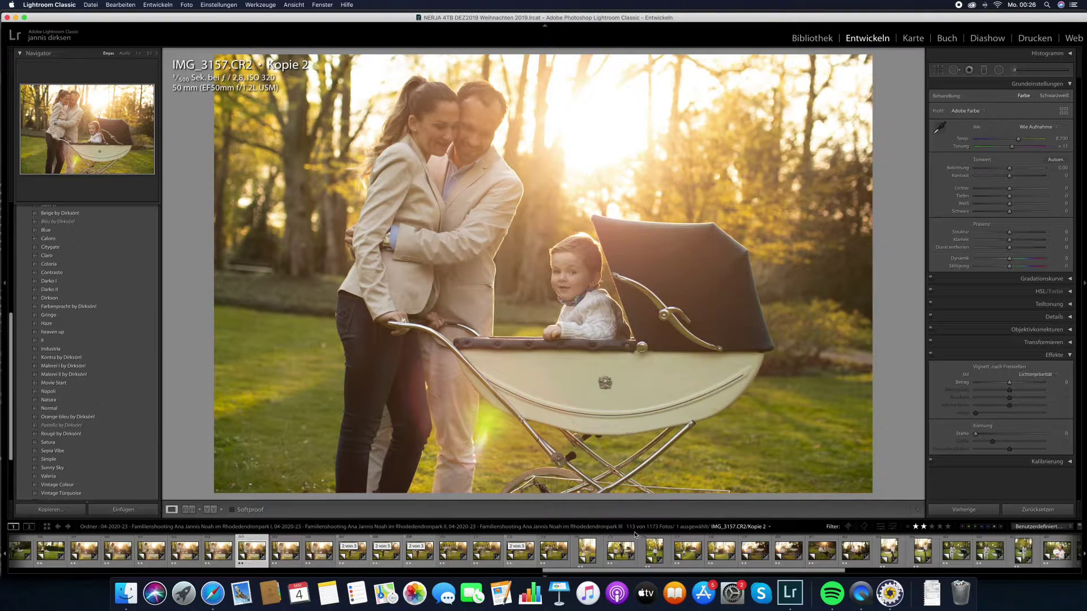
# - Browse other shots in the filmstrip, landing on family photo IMG_3242
pyautogui.scroll(-3, 636, 549)
pyautogui.click(666, 557)
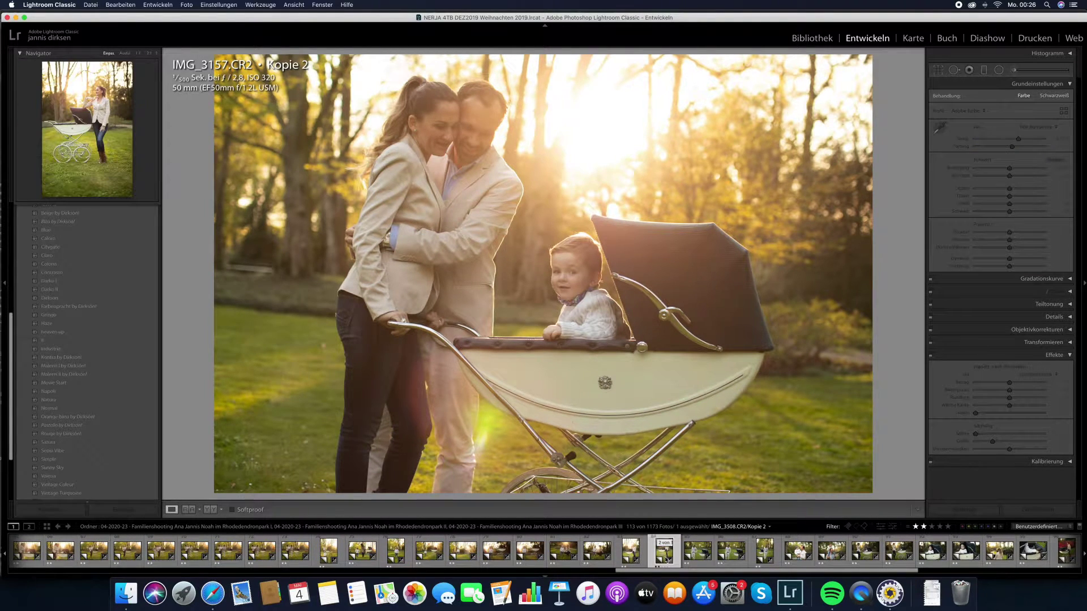
pyautogui.scroll(-3, 666, 559)
pyautogui.scroll(-1, 665, 560)
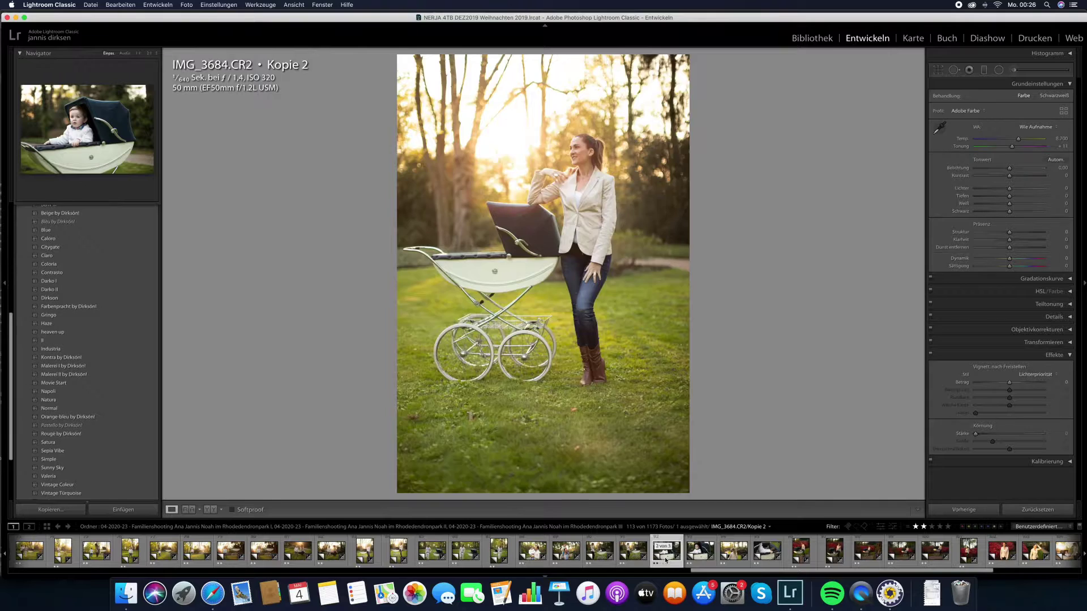
pyautogui.scroll(3, 647, 562)
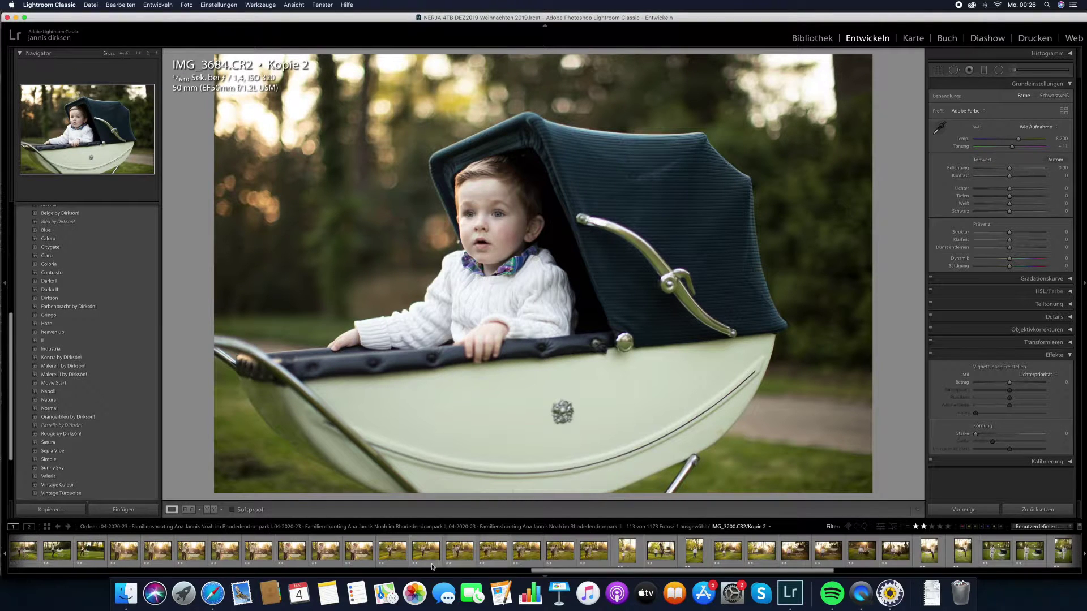
pyautogui.click(527, 558)
# - Look at IMG_2943 and IMG_1039, then bring up the kissing-couple photo IMG_3150
pyautogui.scroll(5, 526, 560)
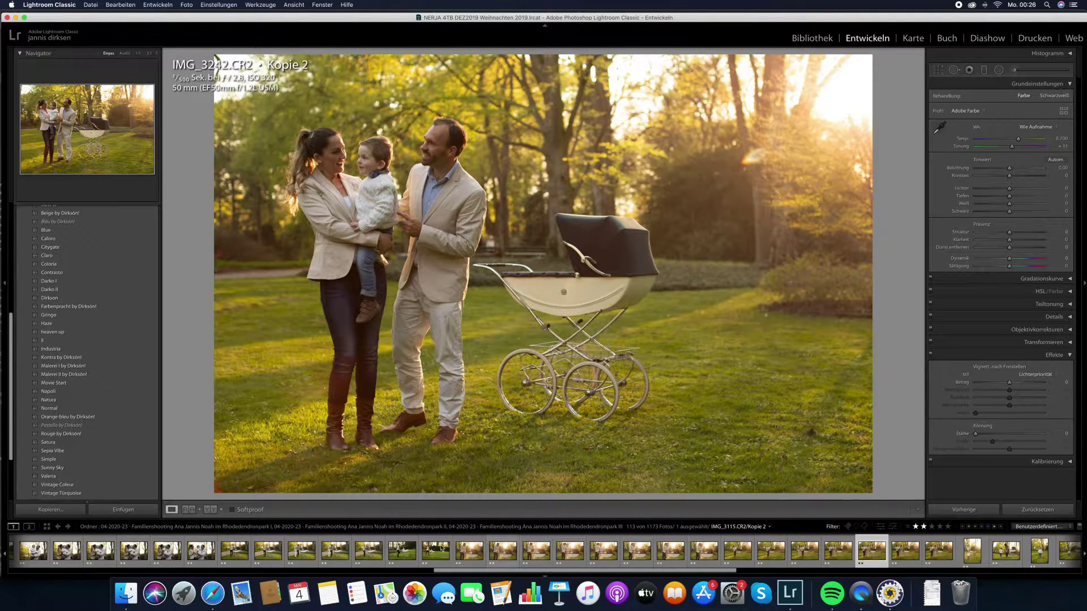
pyautogui.scroll(5, 461, 556)
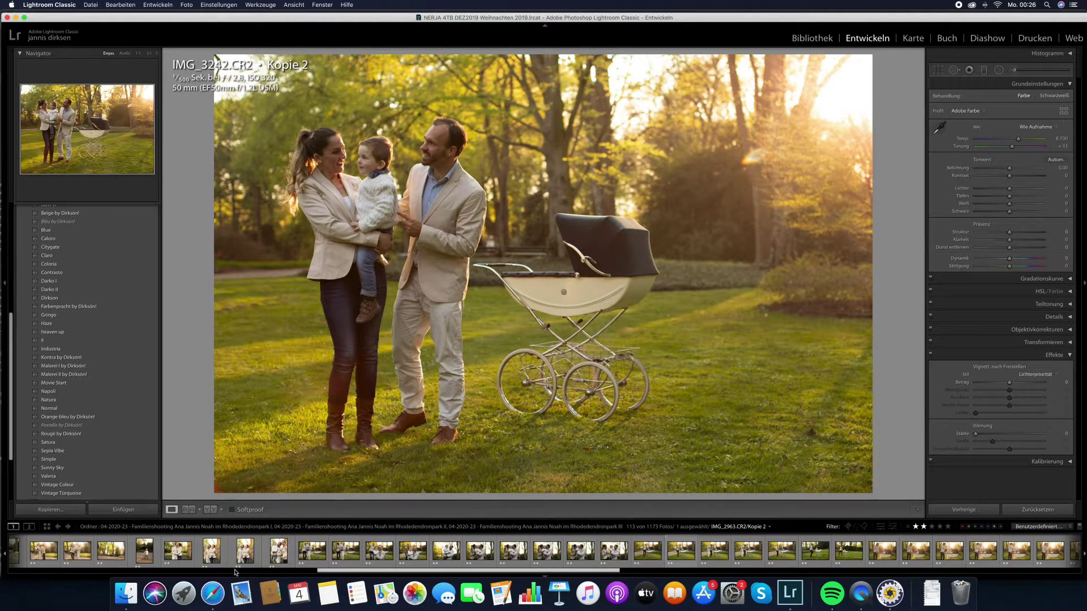
pyautogui.click(244, 557)
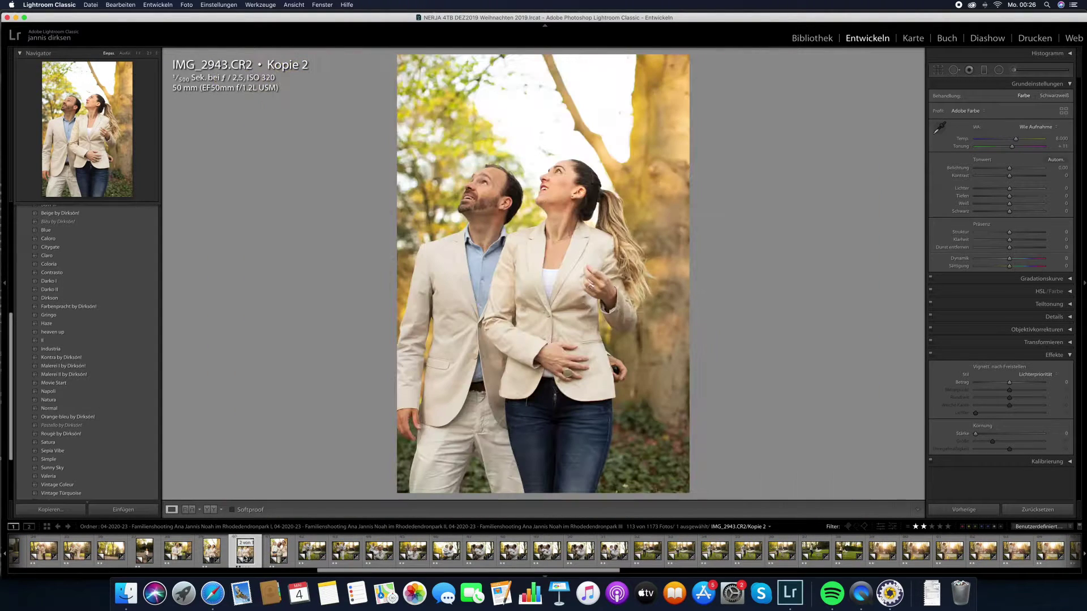
pyautogui.click(205, 560)
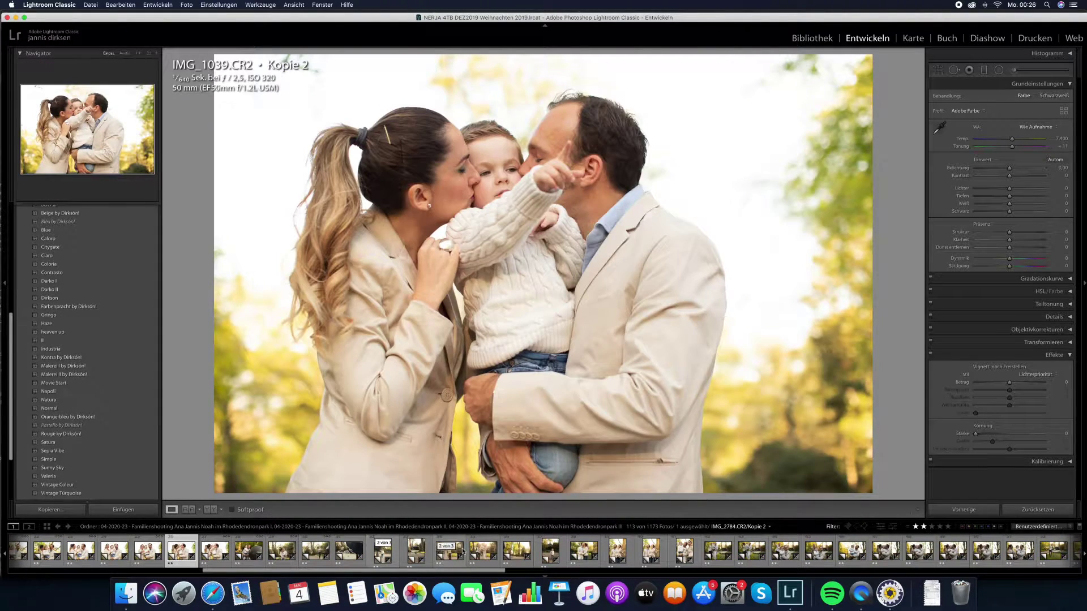
pyautogui.scroll(-5, 570, 560)
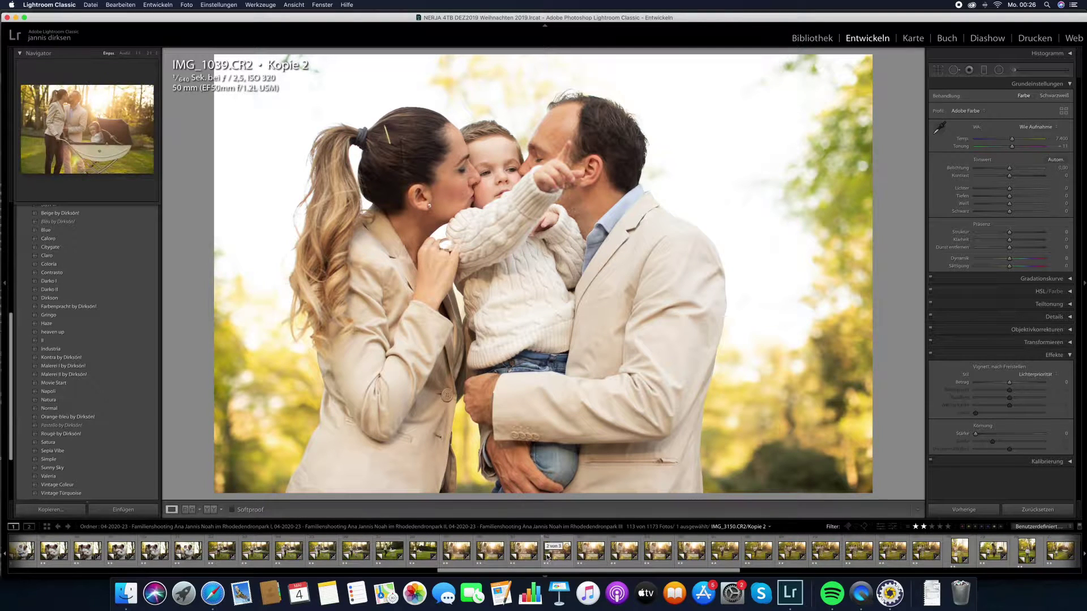
pyautogui.click(550, 555)
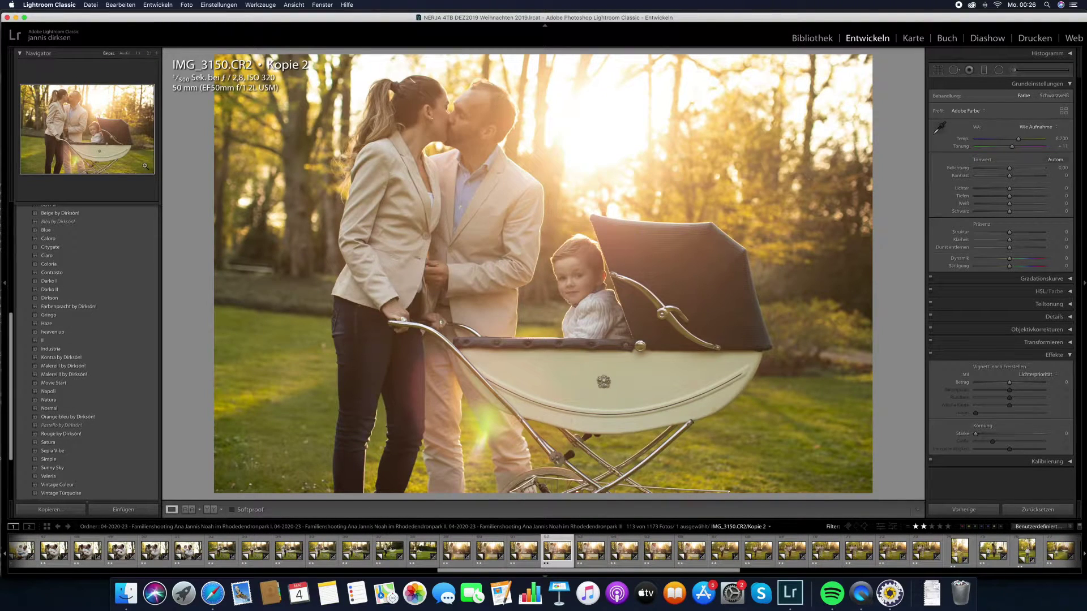
# - Make IMG_3150 black and white with B&W burn after trying Blue, then select all 113 photos
pyautogui.click(99, 230)
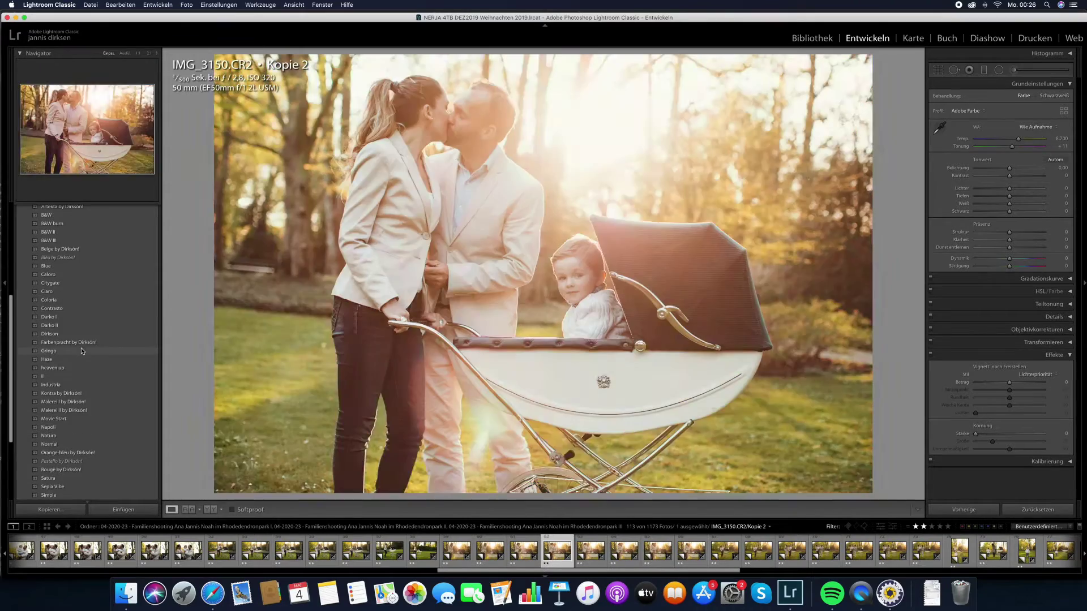
pyautogui.scroll(5, 83, 260)
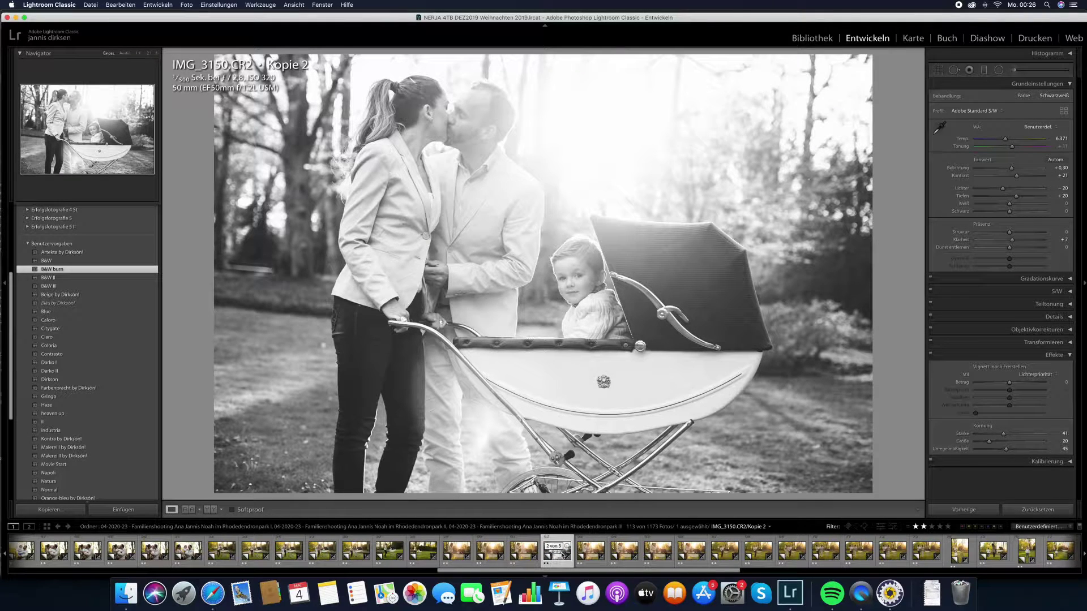
pyautogui.press('super+a')
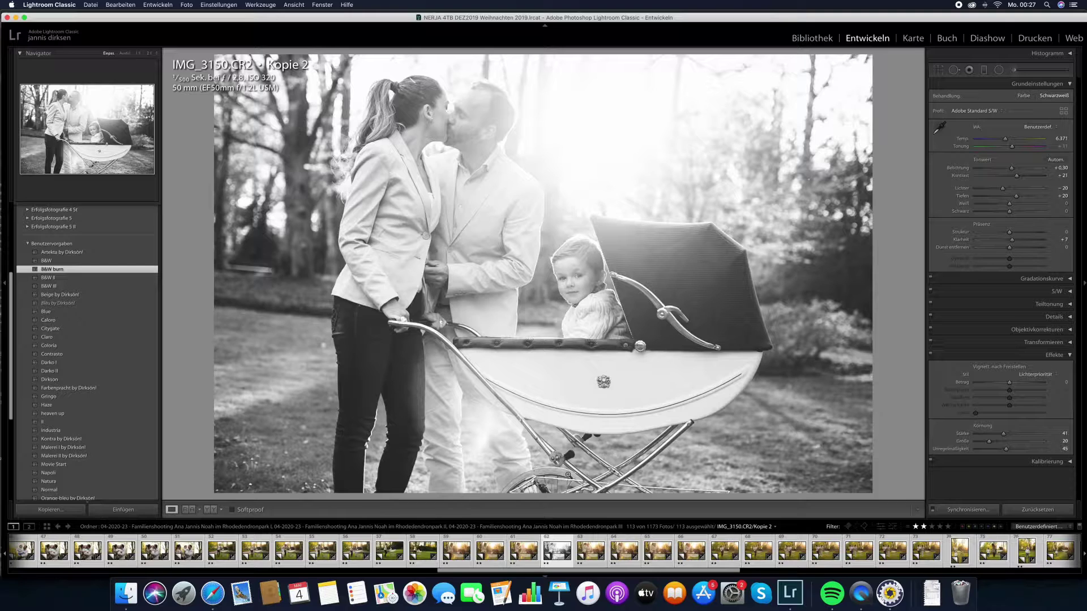
# - Sync all of IMG_3150's settings to the 113 selected photos with Synchronisieren
pyautogui.click(977, 509)
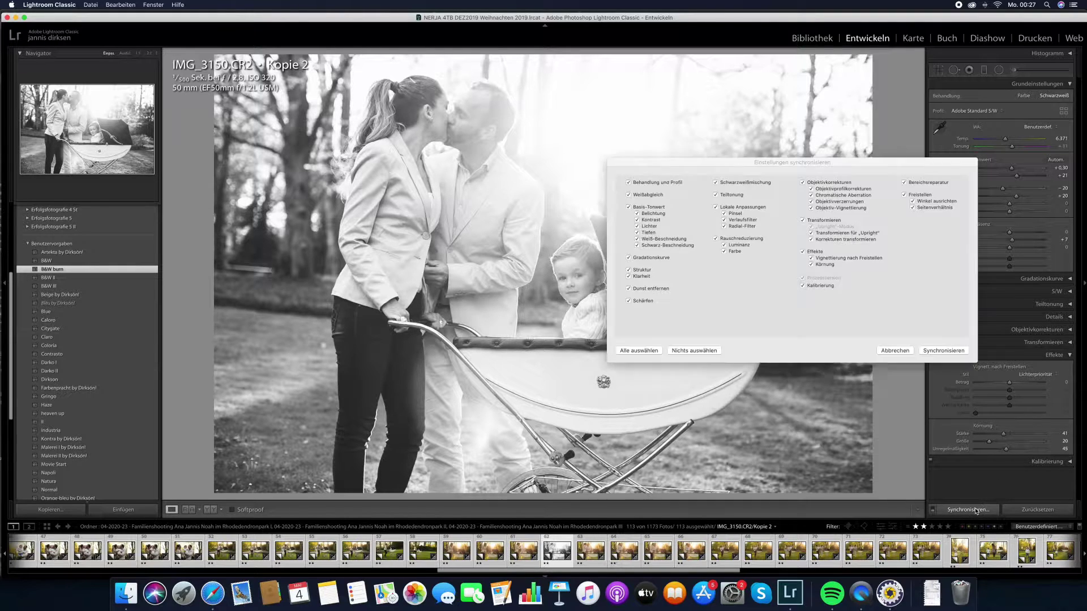
pyautogui.click(944, 351)
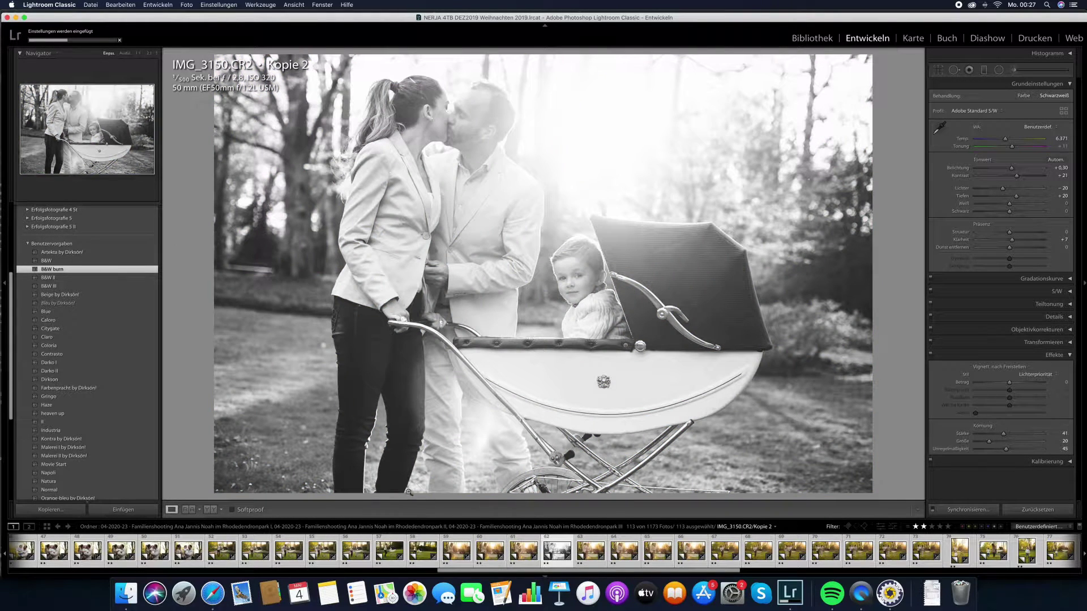
pyautogui.scroll(-1, 588, 558)
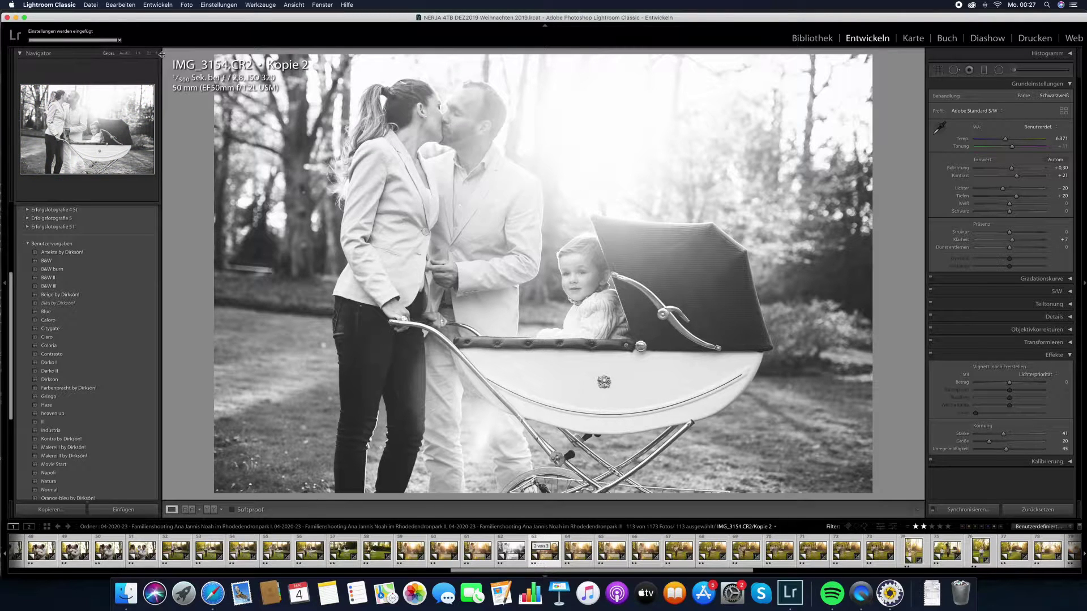
# - Select a single photo and arrow through the black-and-white shots up to IMG_3617
pyautogui.click(542, 559)
pyautogui.press('Right')
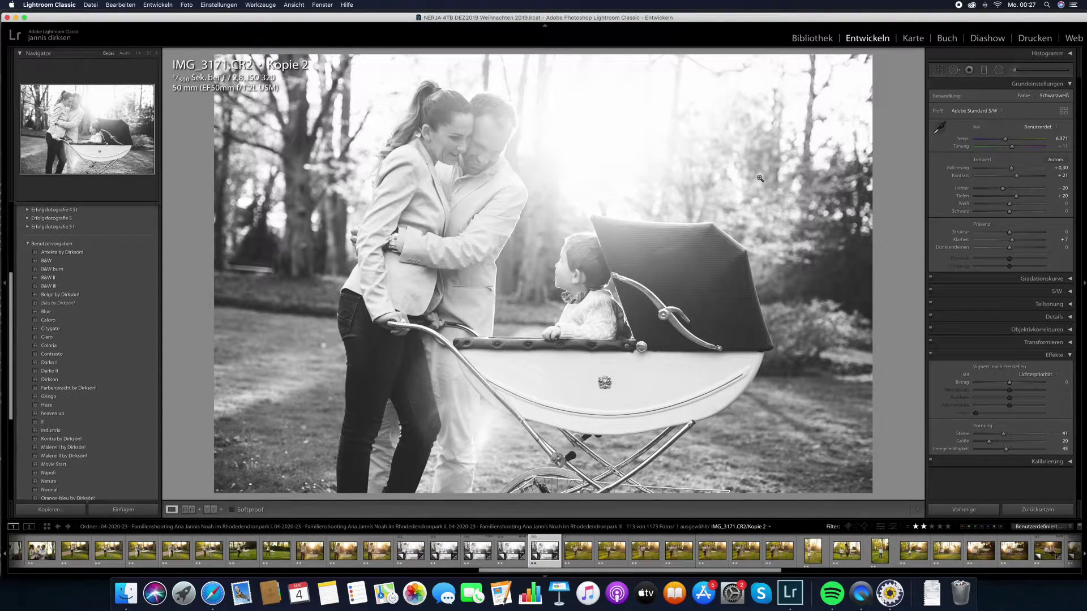
pyautogui.press('Right')
pyautogui.press('Right')
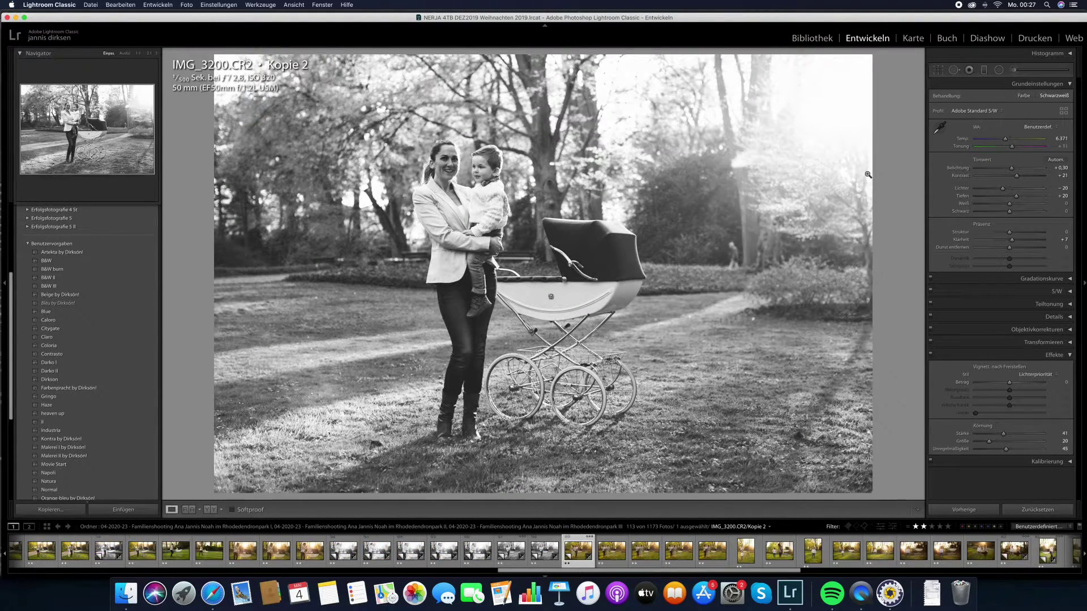
pyautogui.press('Right')
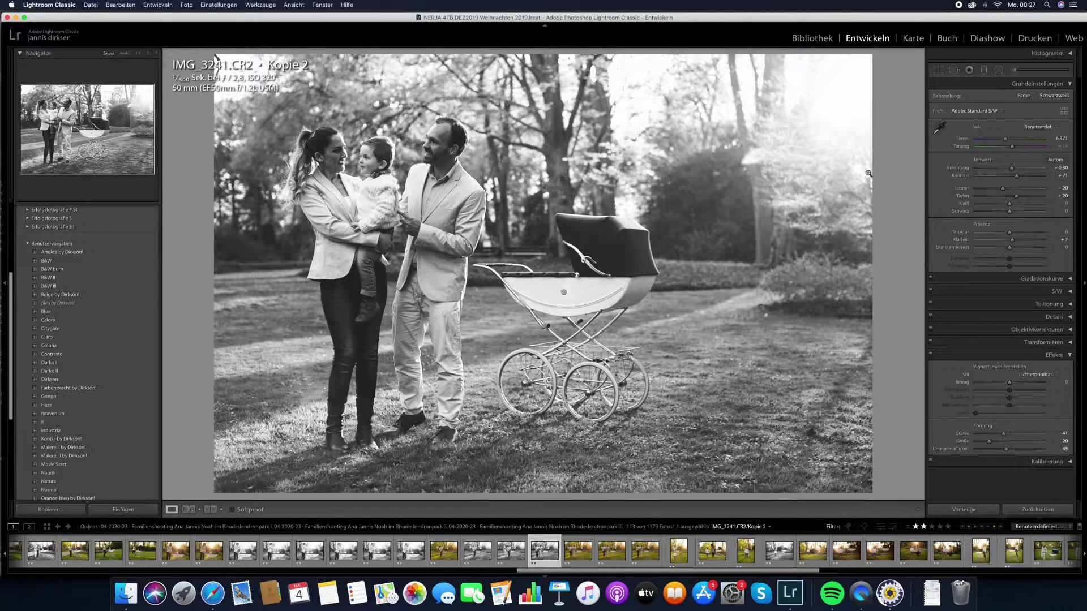
pyautogui.press('Right')
pyautogui.press('Right')
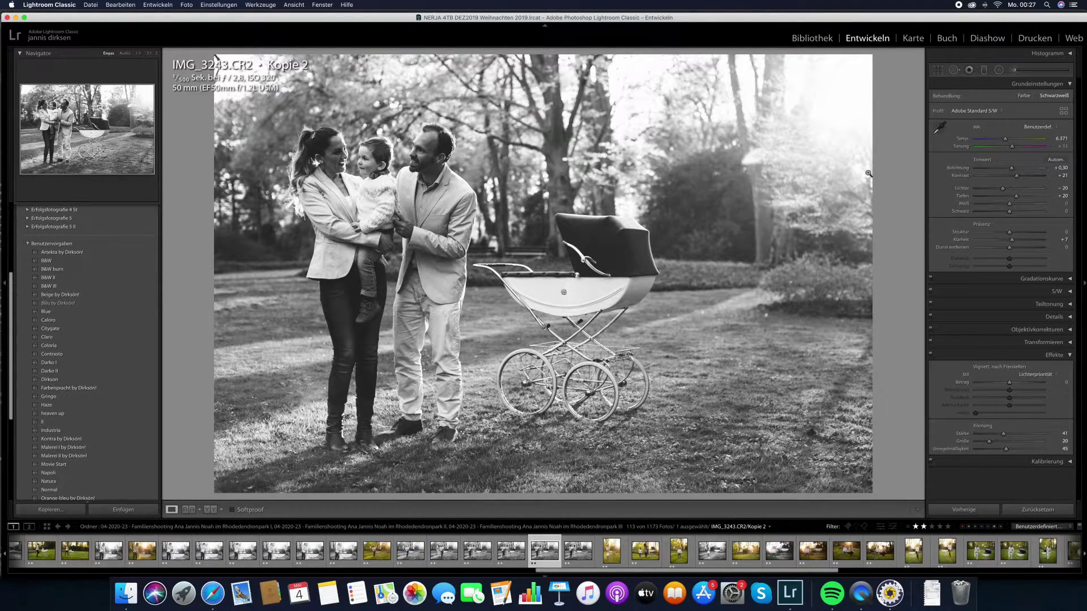
pyautogui.press('Right')
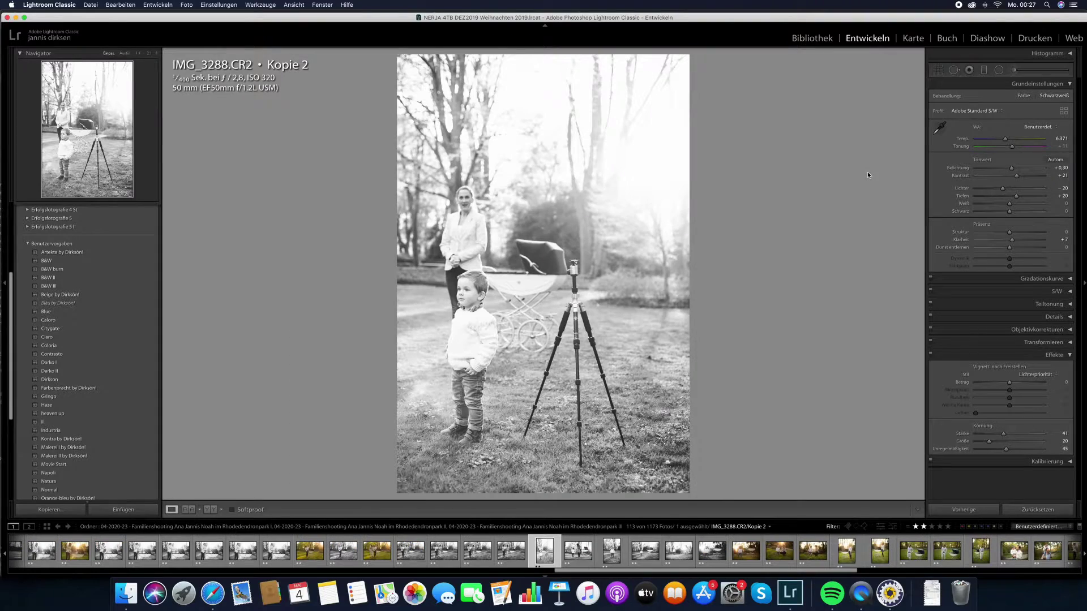
pyautogui.press('Right')
pyautogui.press('Right')
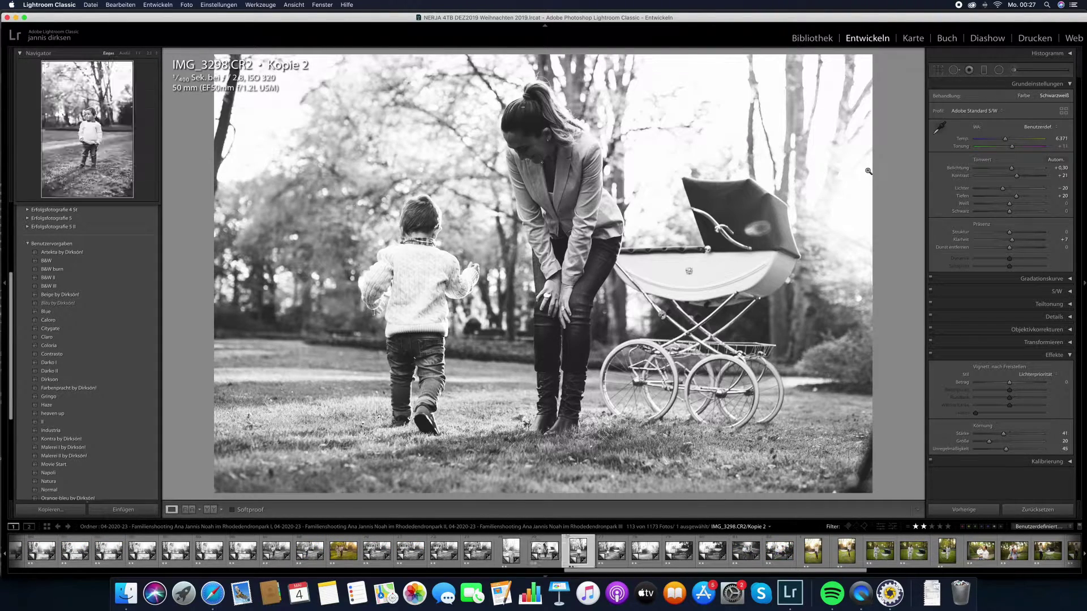
pyautogui.press('Right')
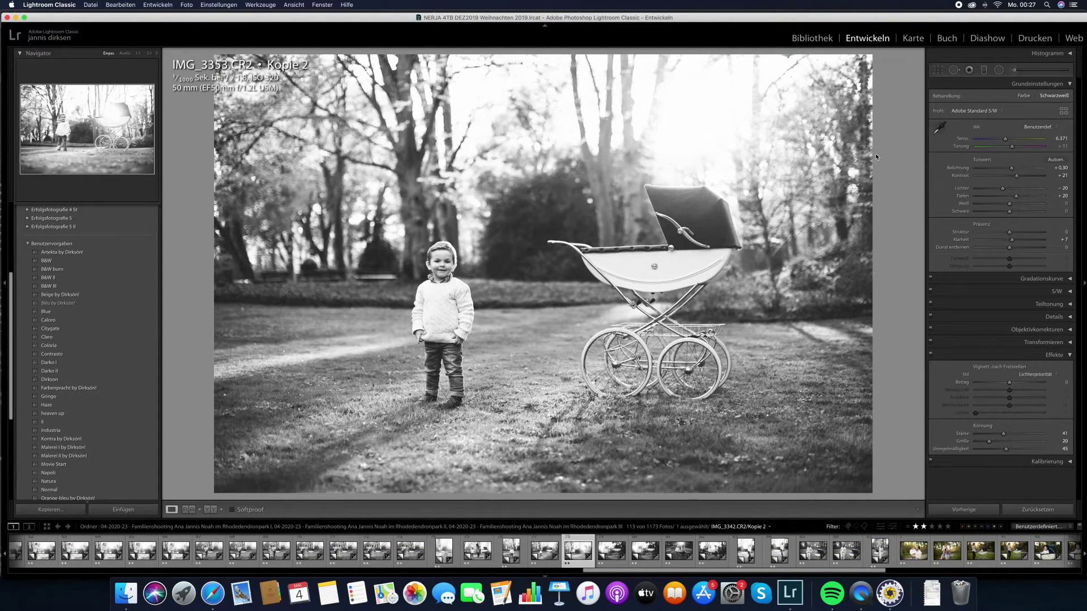
pyautogui.press('Right')
pyautogui.press('Right')
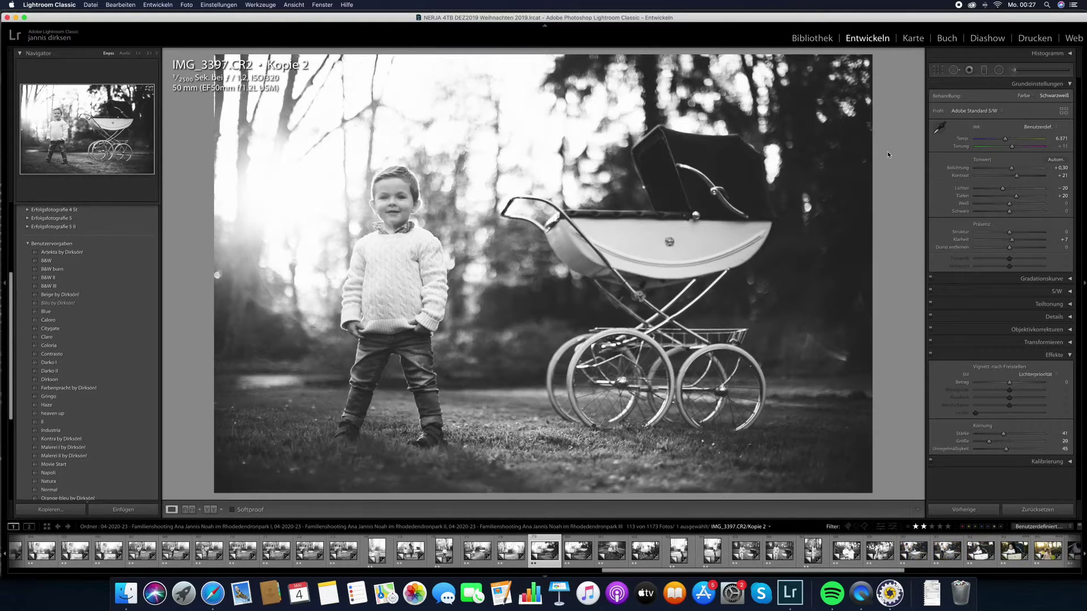
pyautogui.press('Right')
pyautogui.press('Right')
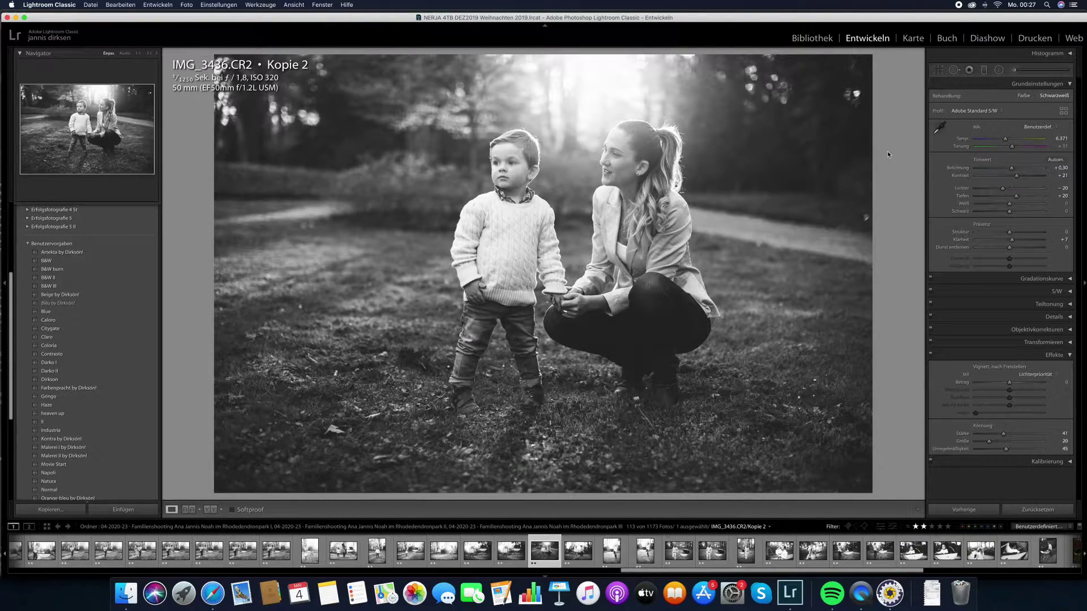
pyautogui.press('Right')
pyautogui.press('Right')
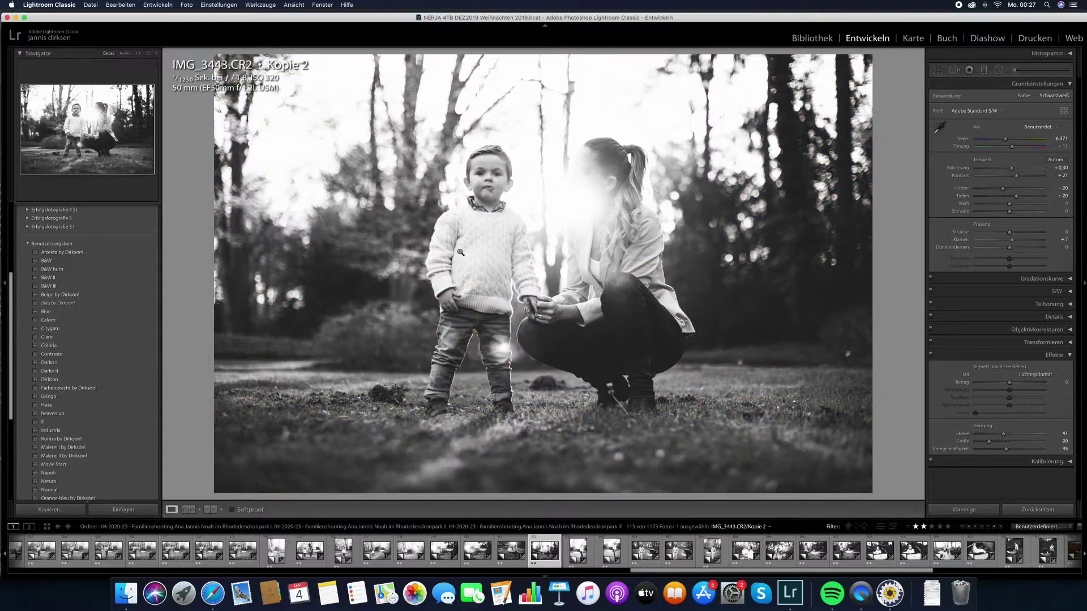
pyautogui.press('Right')
pyautogui.press('Right')
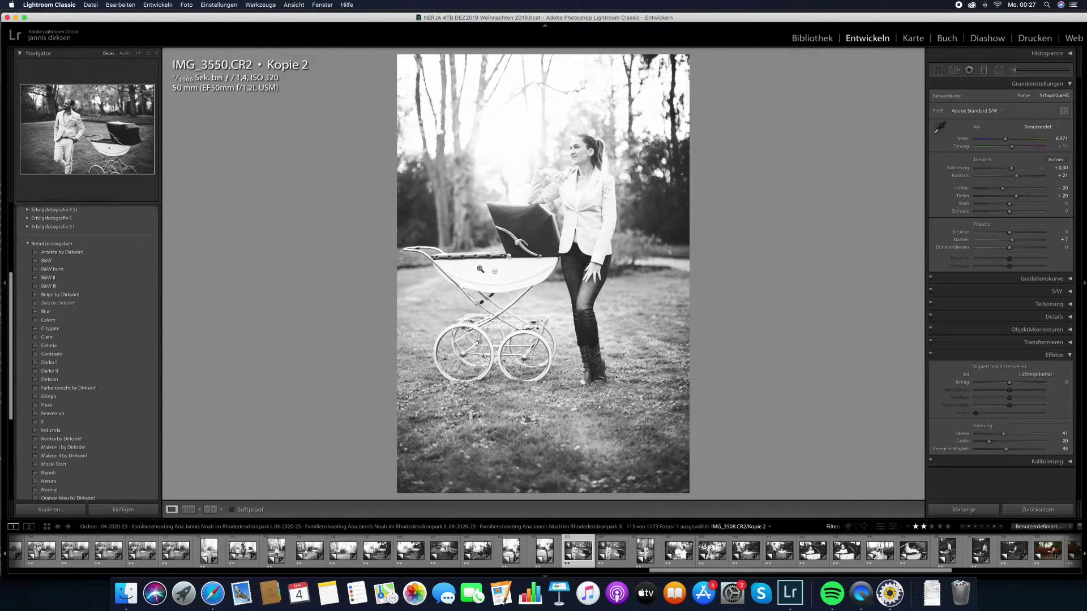
pyautogui.press('Right')
pyautogui.press('Right')
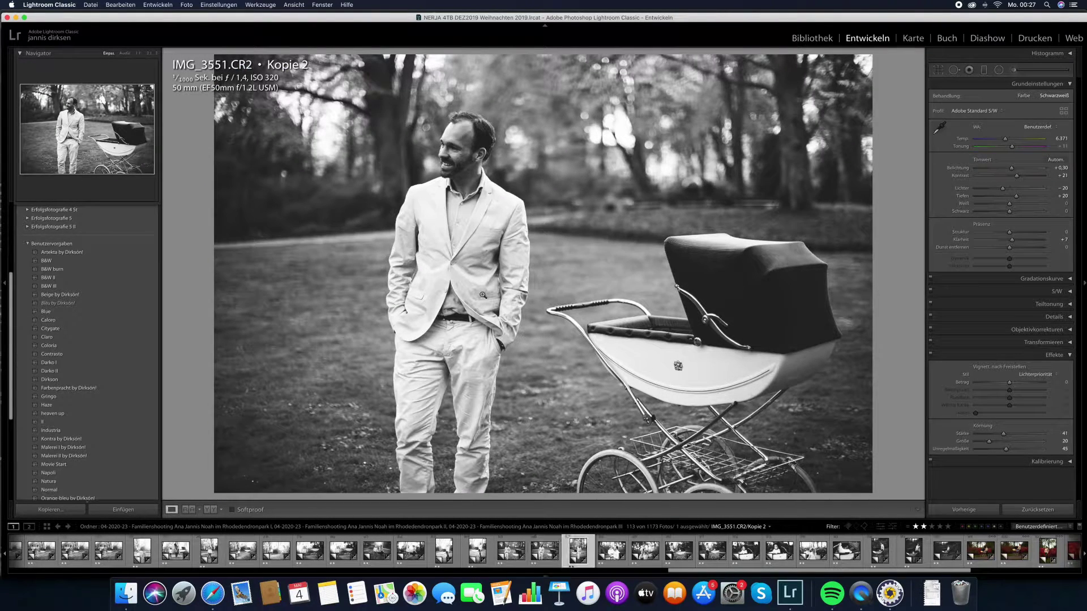
pyautogui.press('Right')
pyautogui.press('Right')
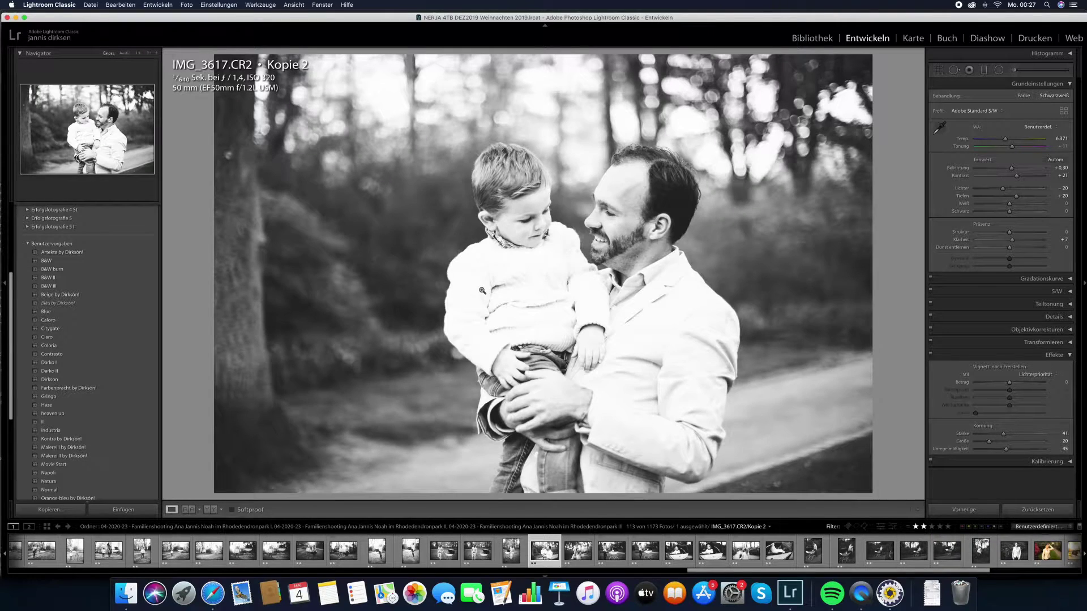
# - Lower IMG_3617's exposure and move ahead three photos
pyautogui.moveTo(1010, 170); pyautogui.dragTo(1008, 170)
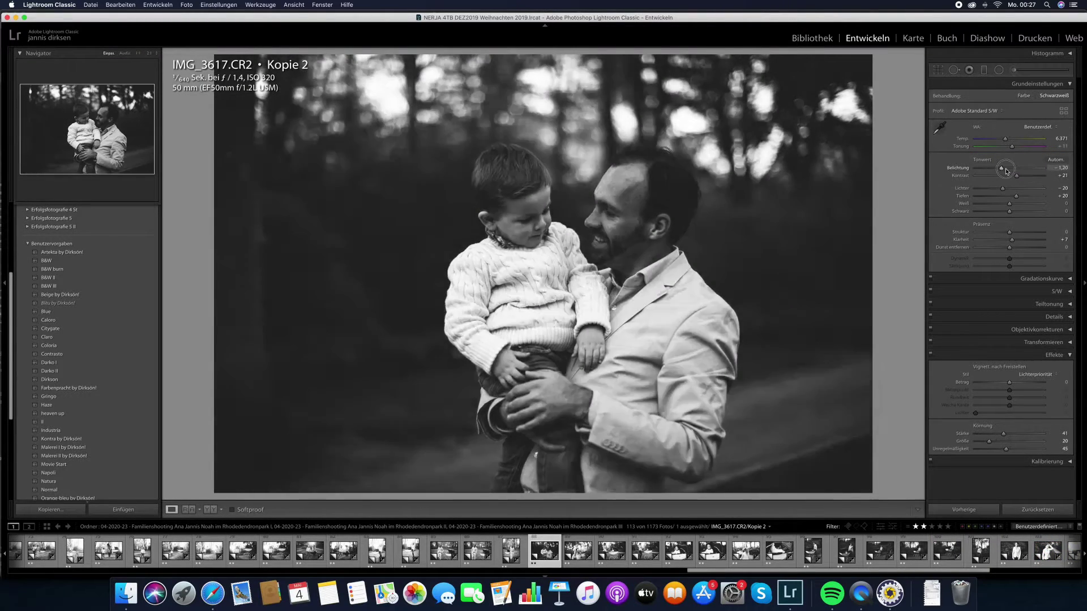
pyautogui.press('Right')
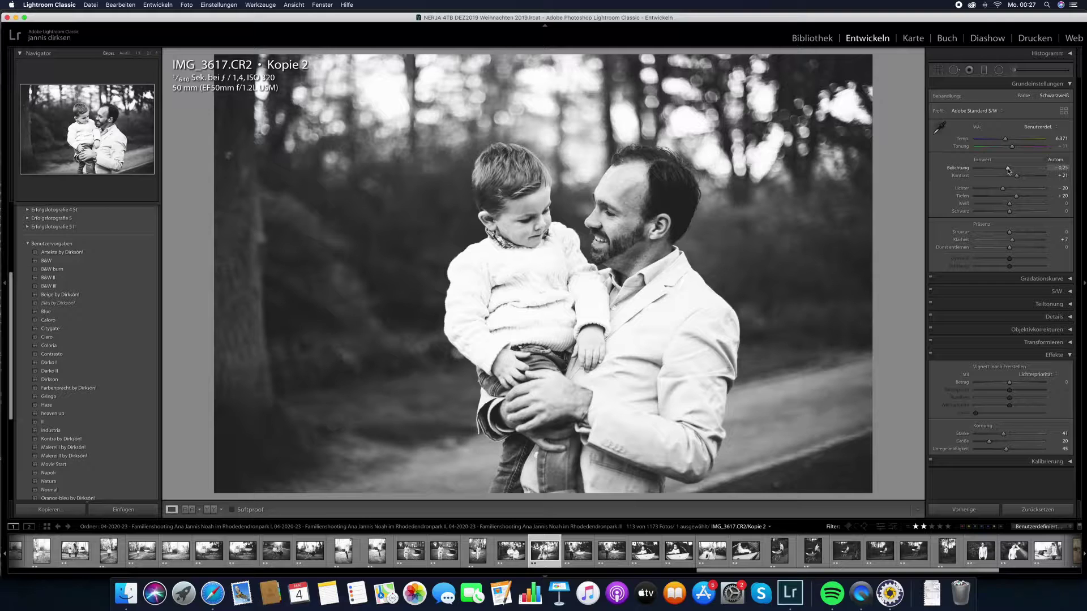
pyautogui.press('Right')
pyautogui.press('Right')
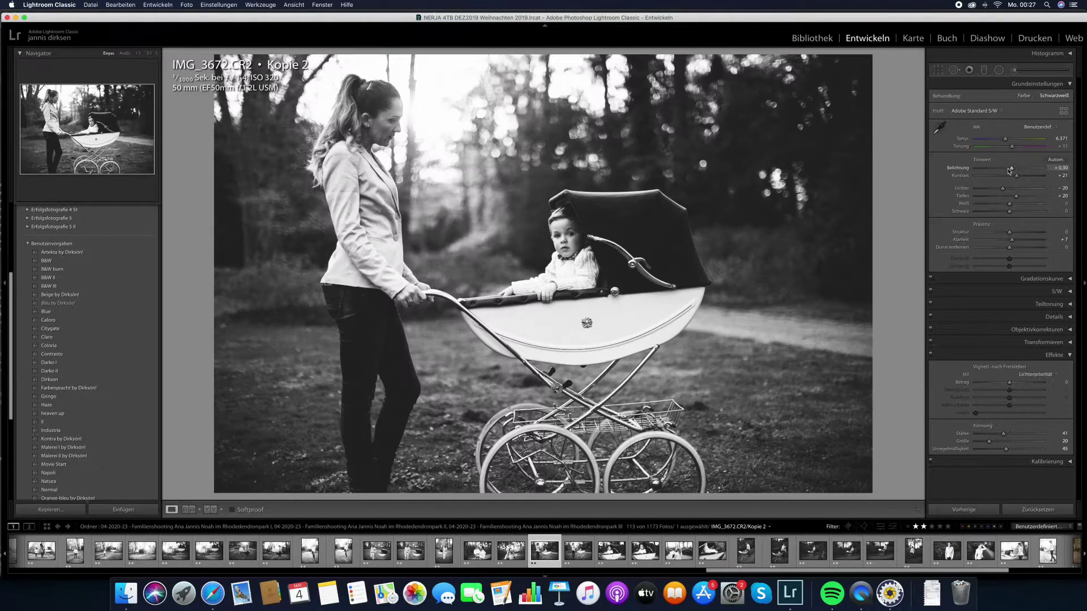
pyautogui.press('Right')
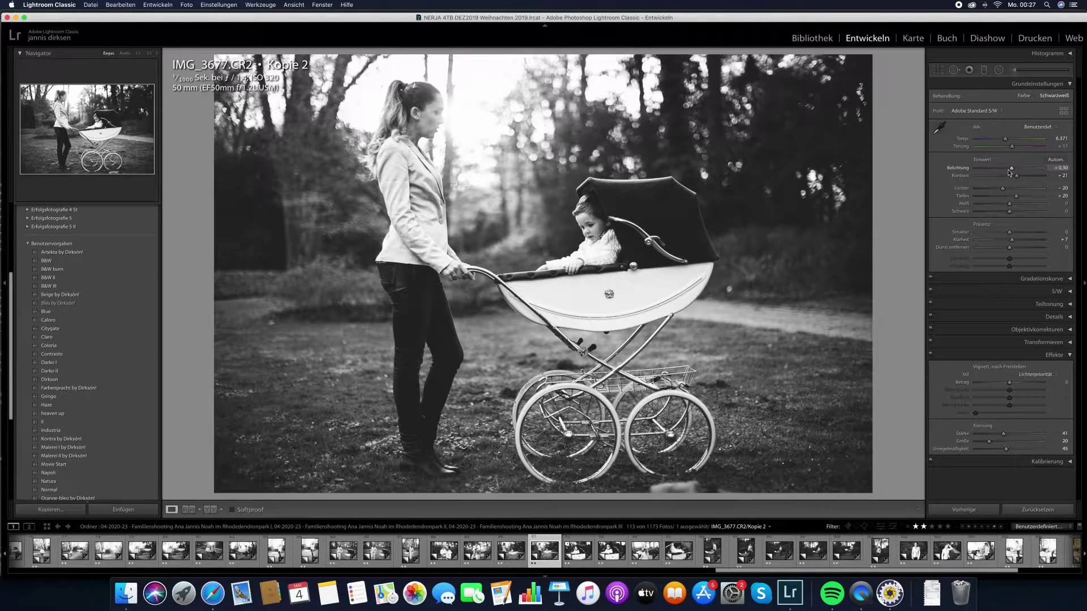
# - Slightly straighten the mother-with-pram photo IMG_3677, then continue through the set
pyautogui.click(943, 76)
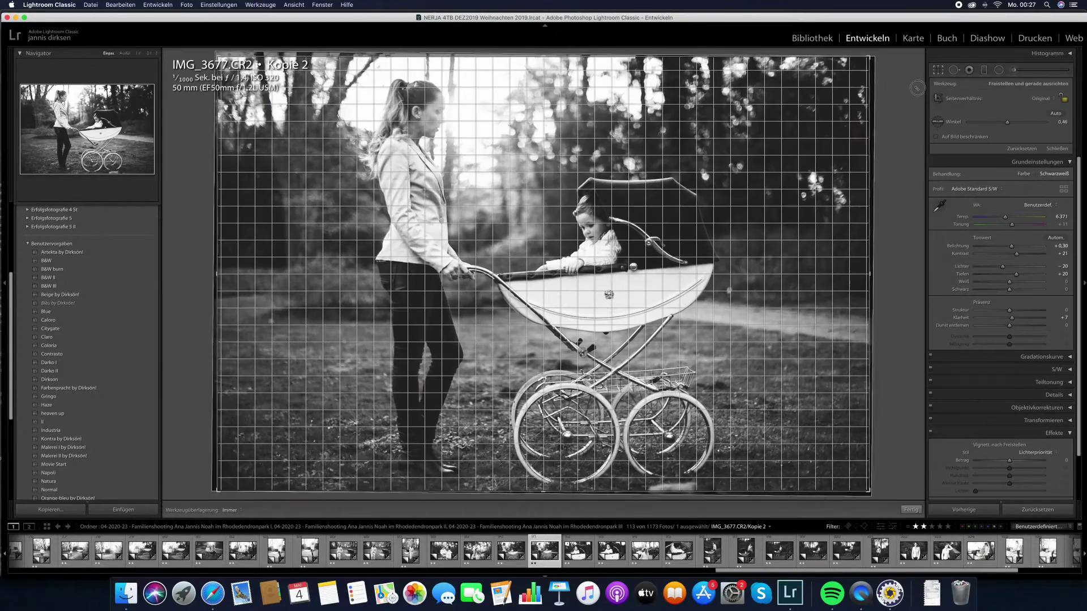
pyautogui.press('r')
pyautogui.press('Right')
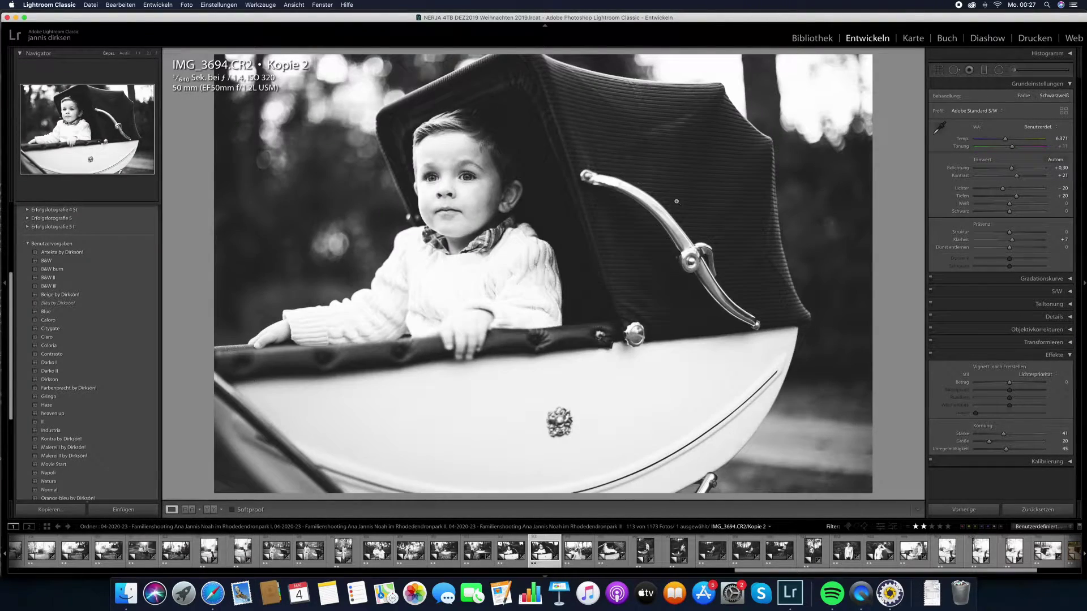
pyautogui.press('Right')
pyautogui.press('Right')
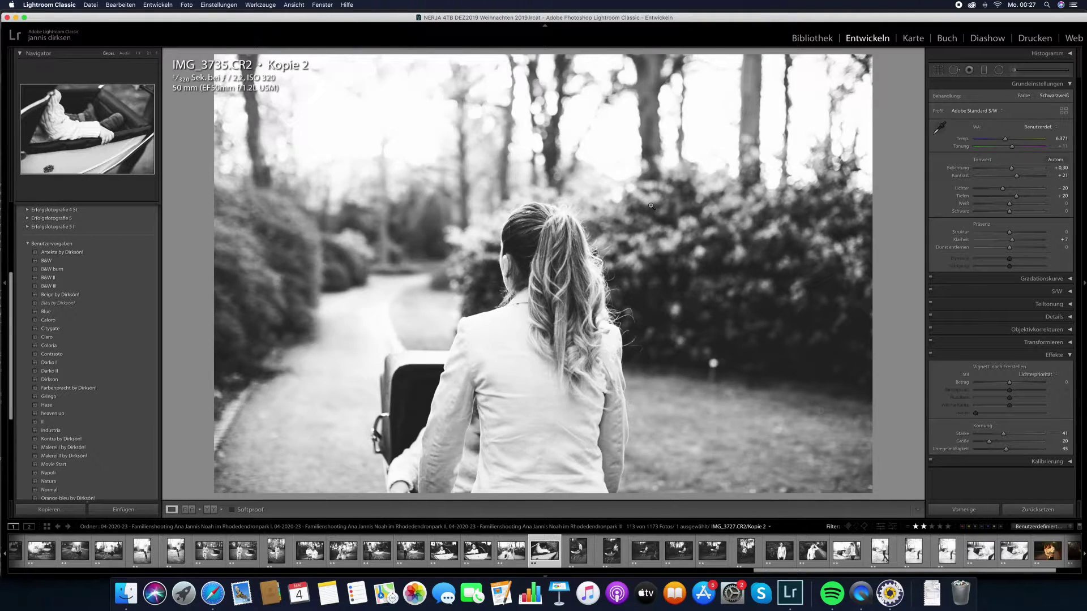
pyautogui.press('Right')
pyautogui.press('Right')
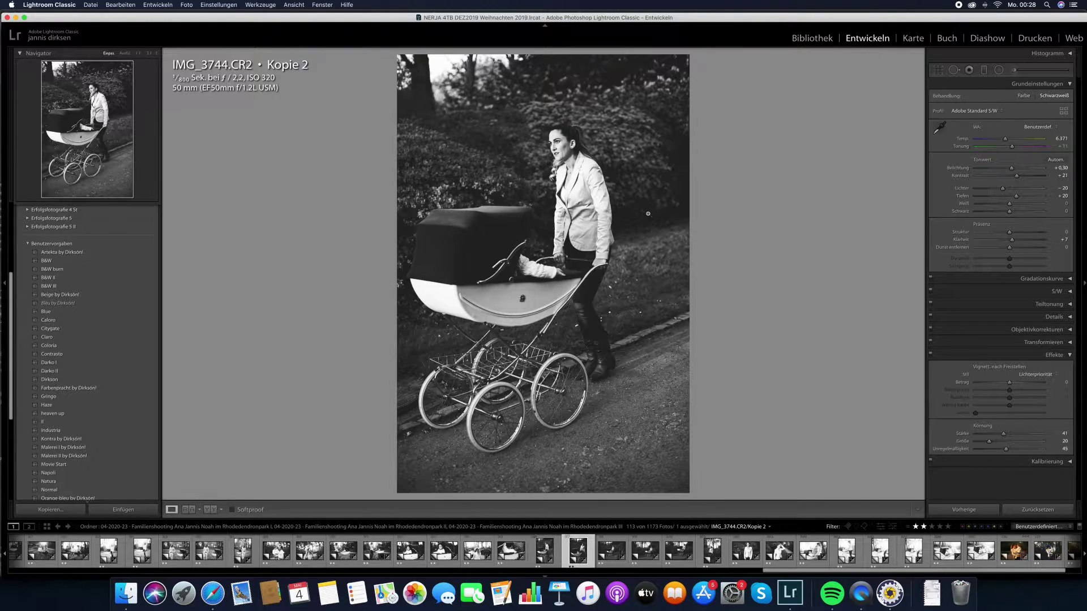
pyautogui.press('Right')
pyautogui.press('Right')
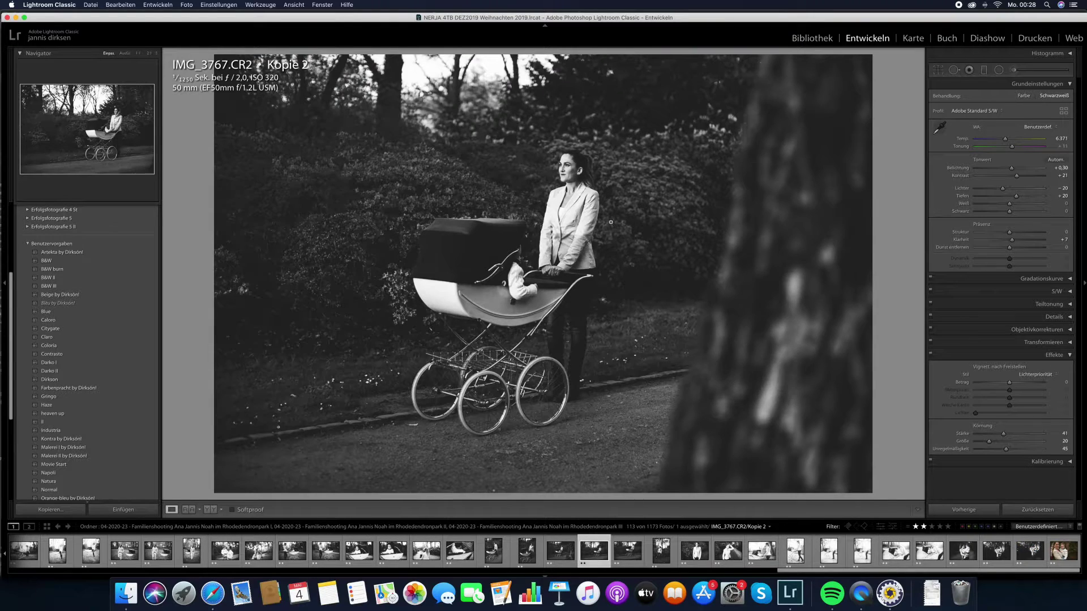
pyautogui.press('Right')
pyautogui.press('Right')
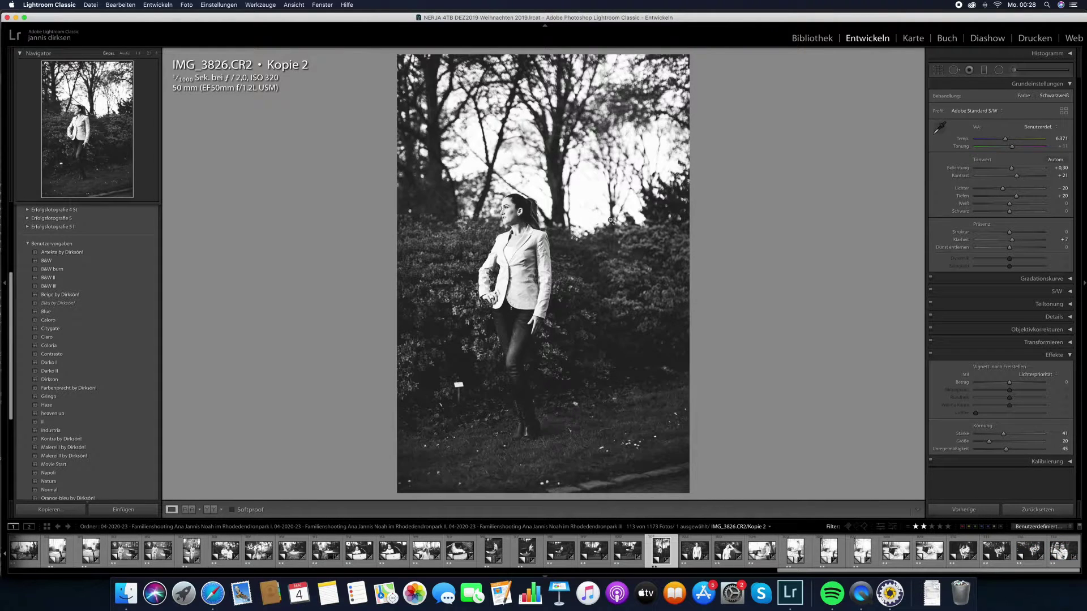
pyautogui.press('Right')
pyautogui.press('Right')
pyautogui.press('Right')
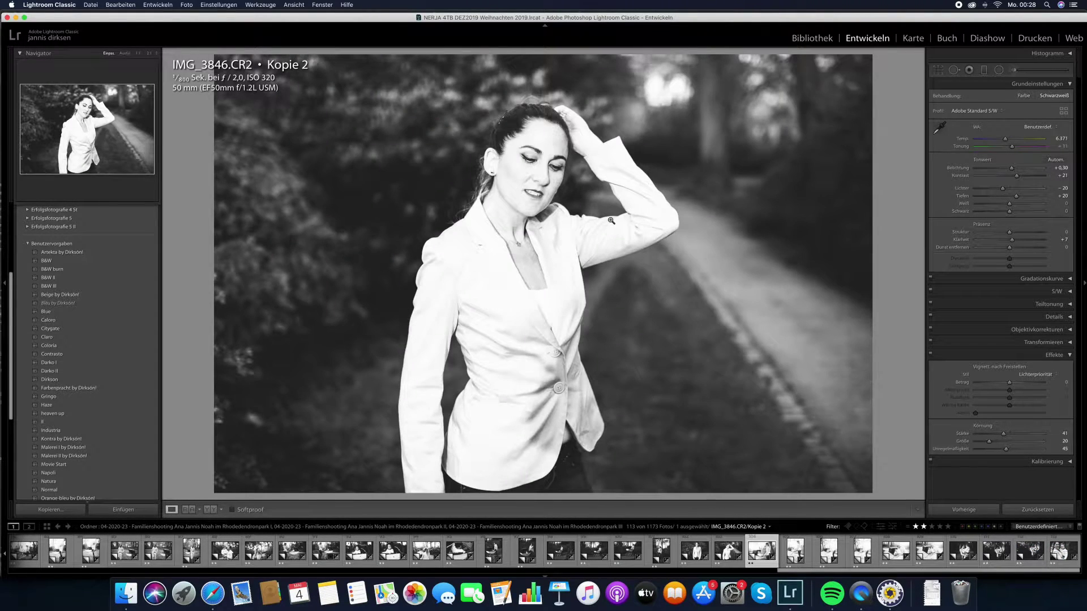
# - Darken the bright pram photo's exposure, step ahead, then go back one photo
pyautogui.press('Right')
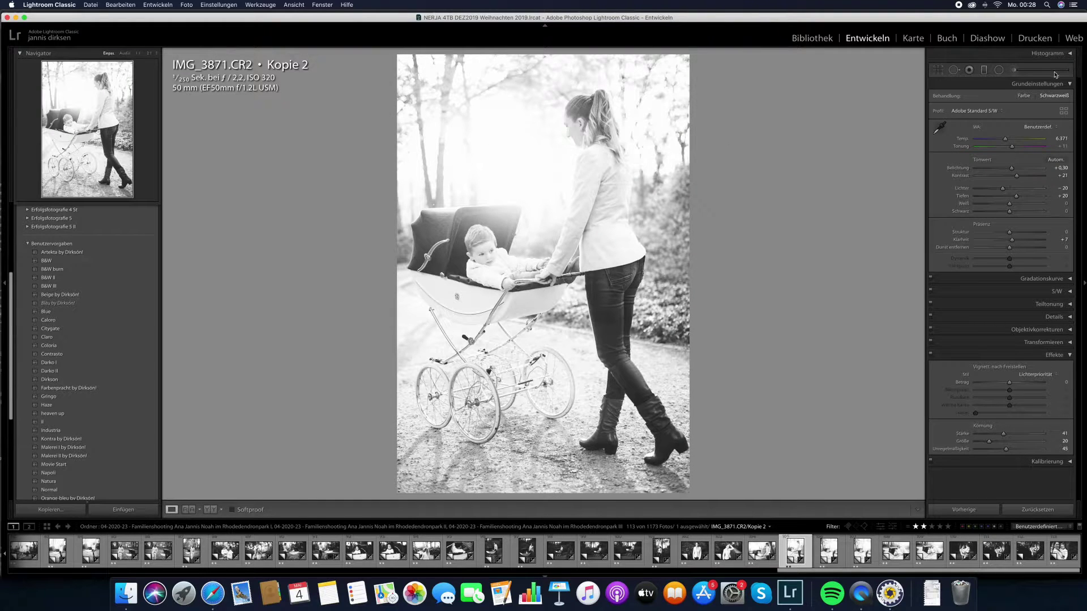
pyautogui.moveTo(1009, 170); pyautogui.dragTo(1007, 171)
pyautogui.press('Right')
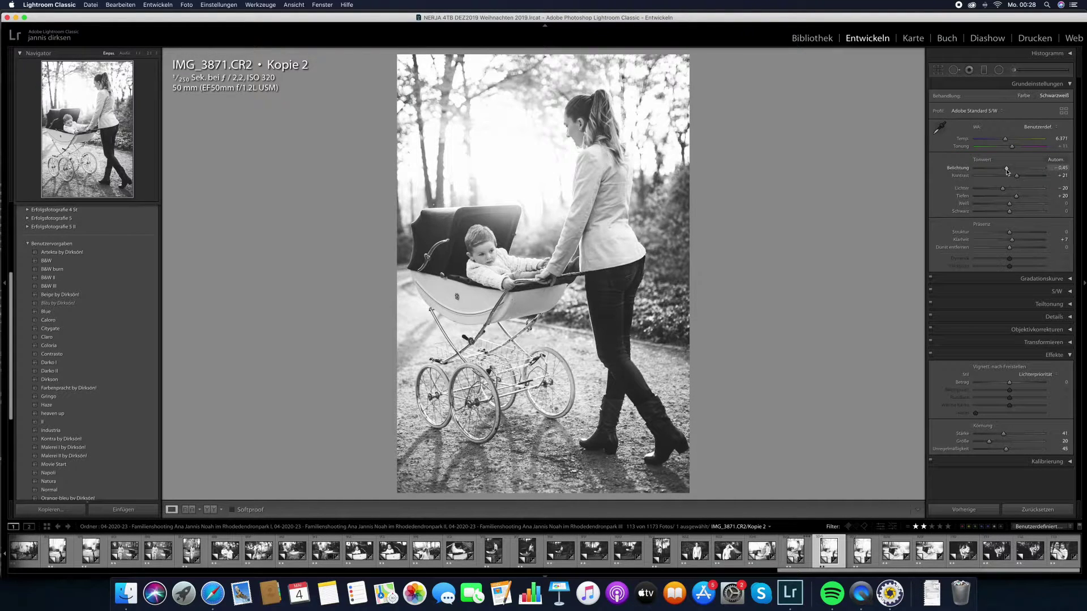
pyautogui.press('Right')
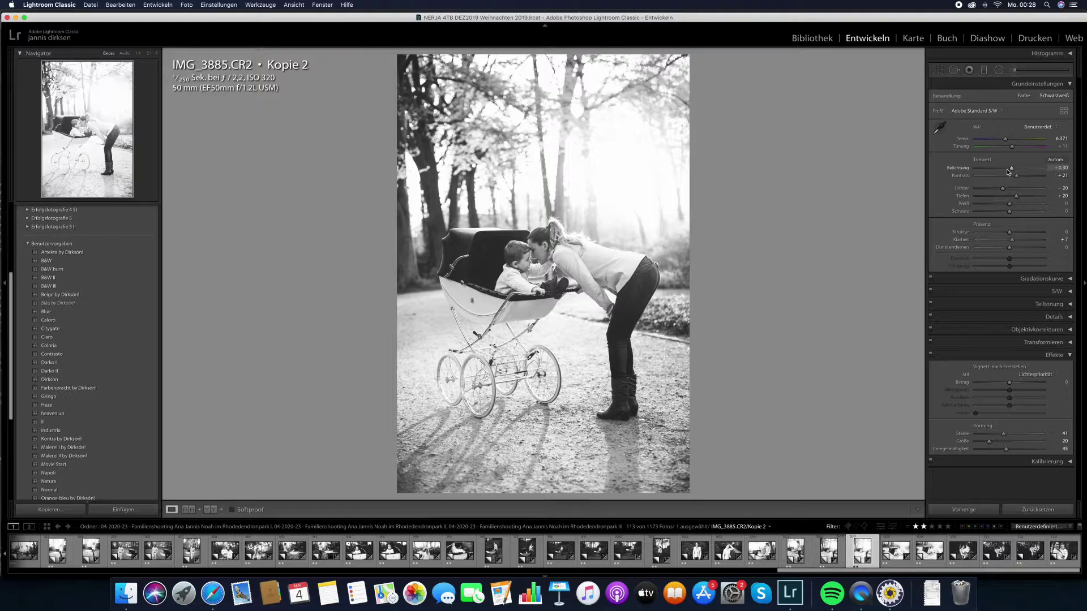
pyautogui.press('Right')
pyautogui.press('Right')
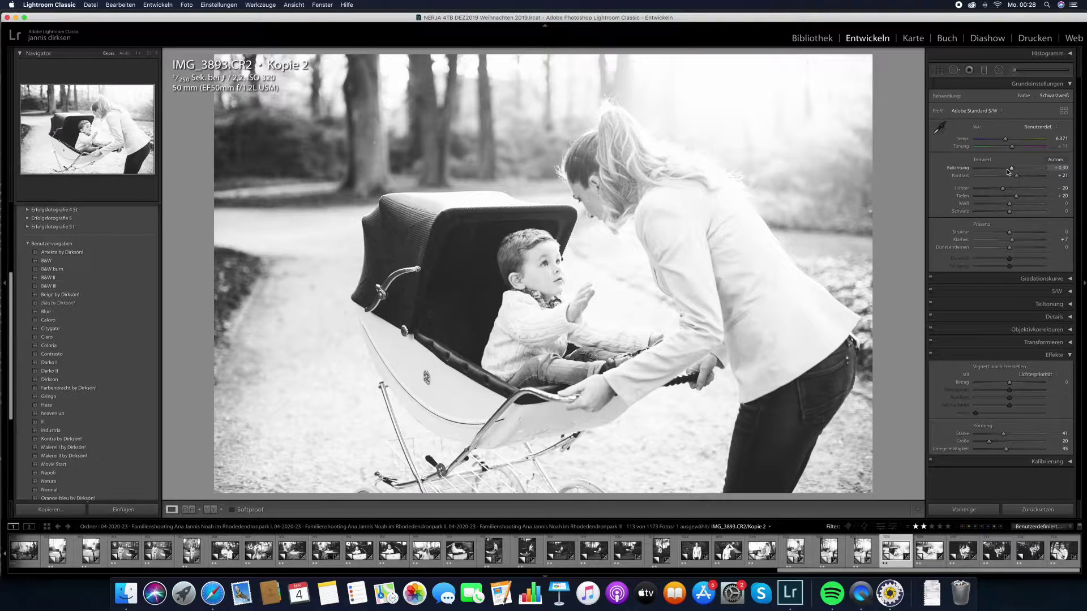
pyautogui.press('Right')
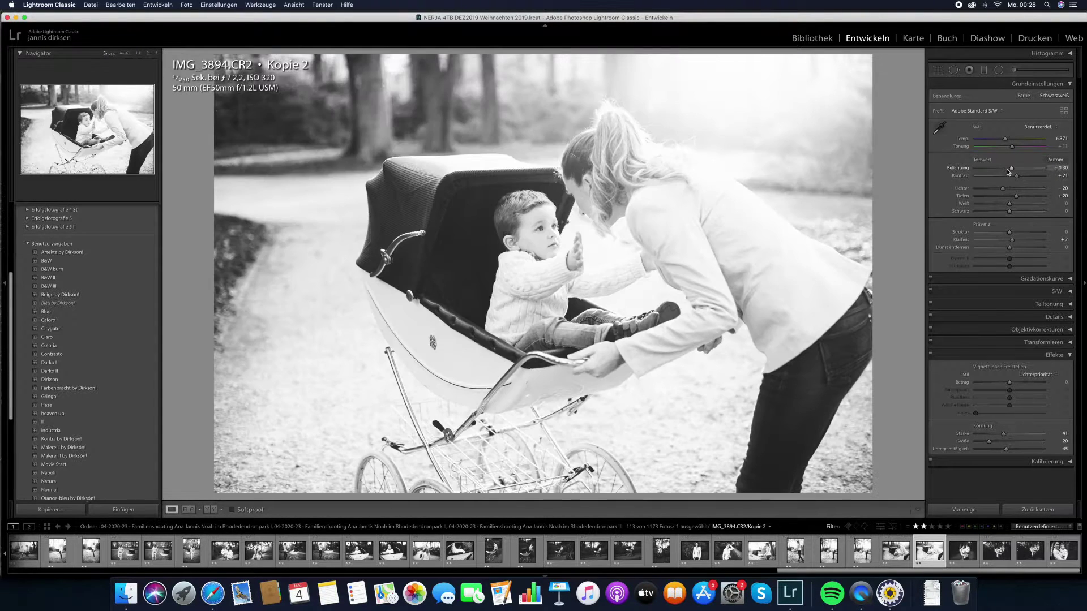
pyautogui.press('Left')
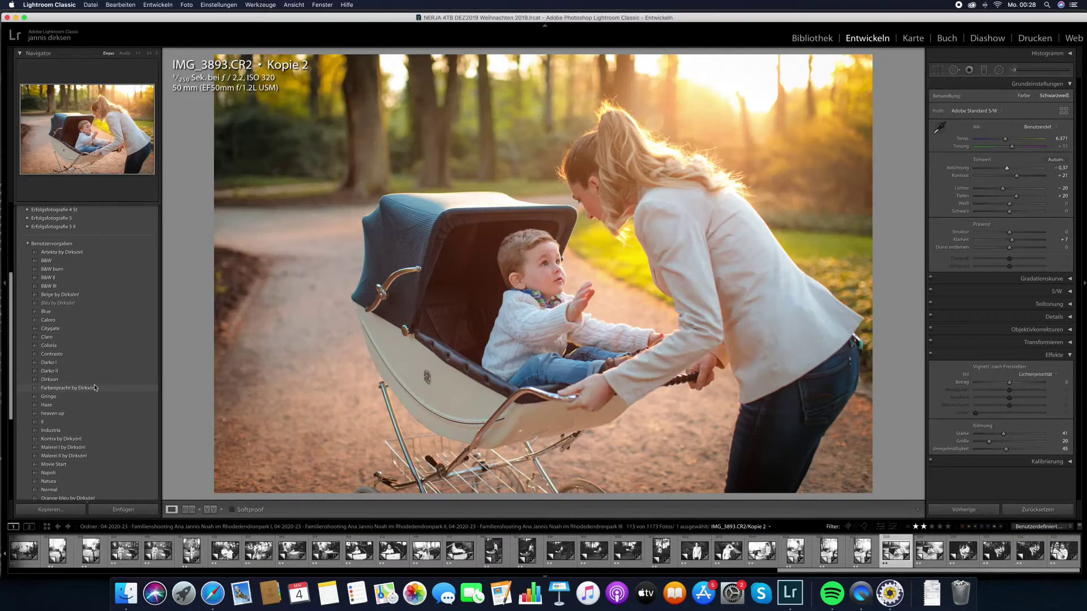
# - Apply the warm Coloria preset to IMG_3893
pyautogui.scroll(-1, 79, 410)
pyautogui.scroll(-5, 71, 419)
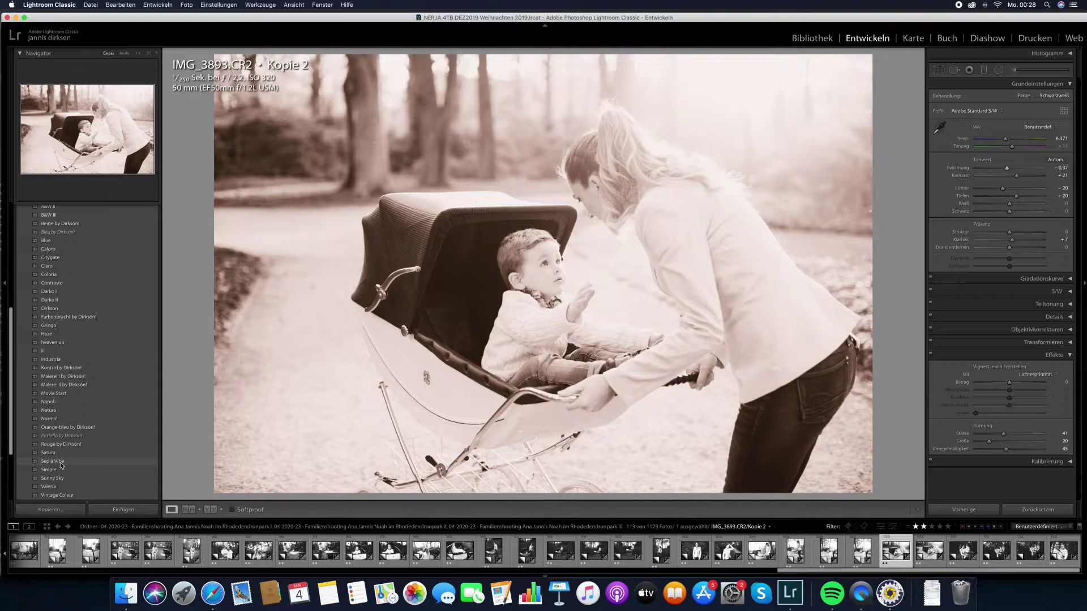
pyautogui.scroll(-3, 61, 465)
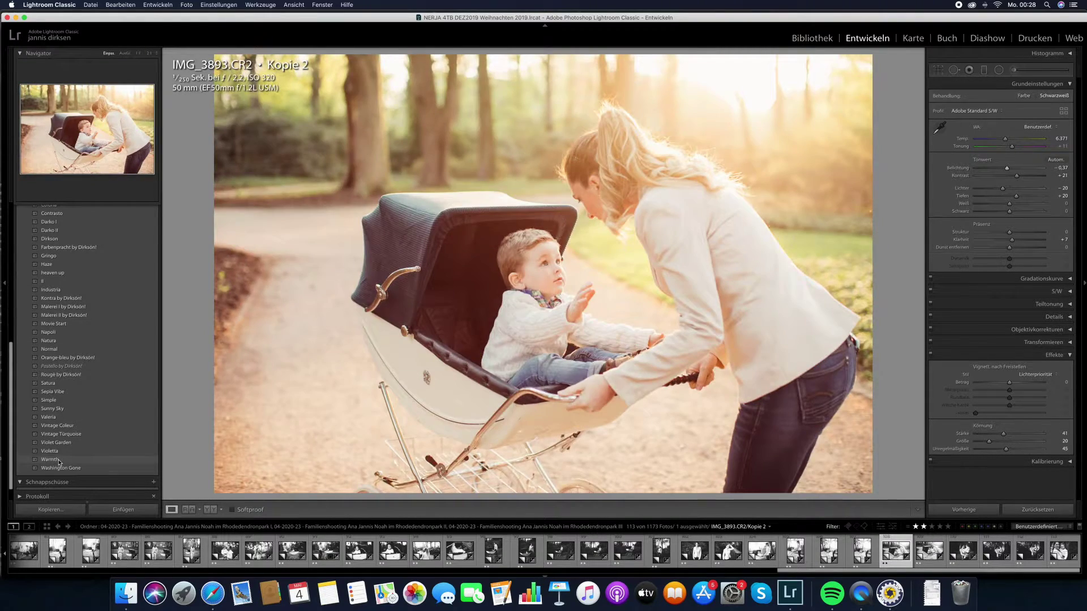
pyautogui.scroll(4, 66, 272)
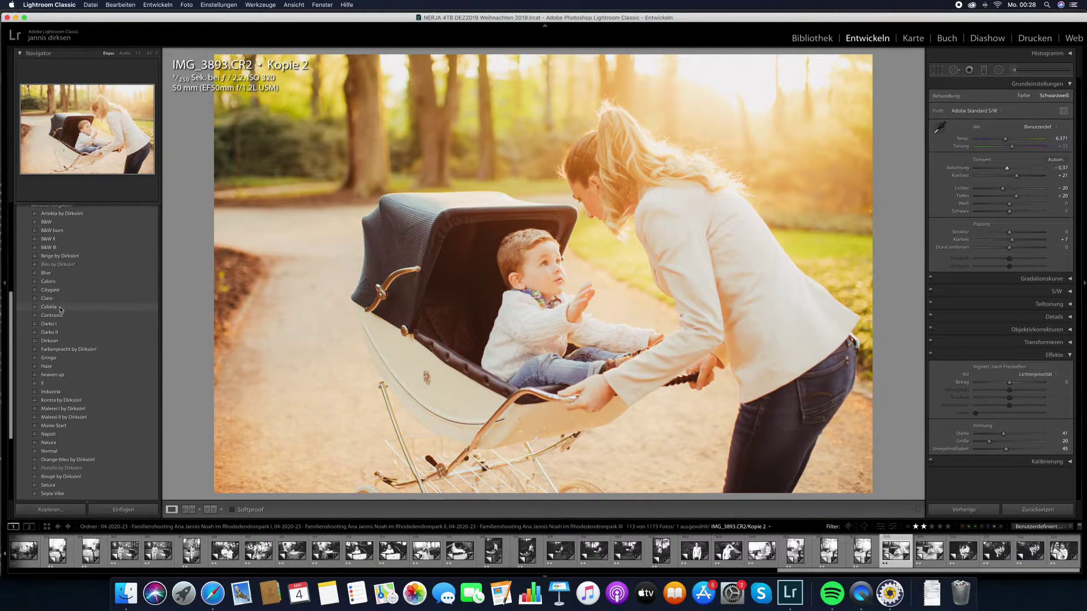
pyautogui.click(61, 309)
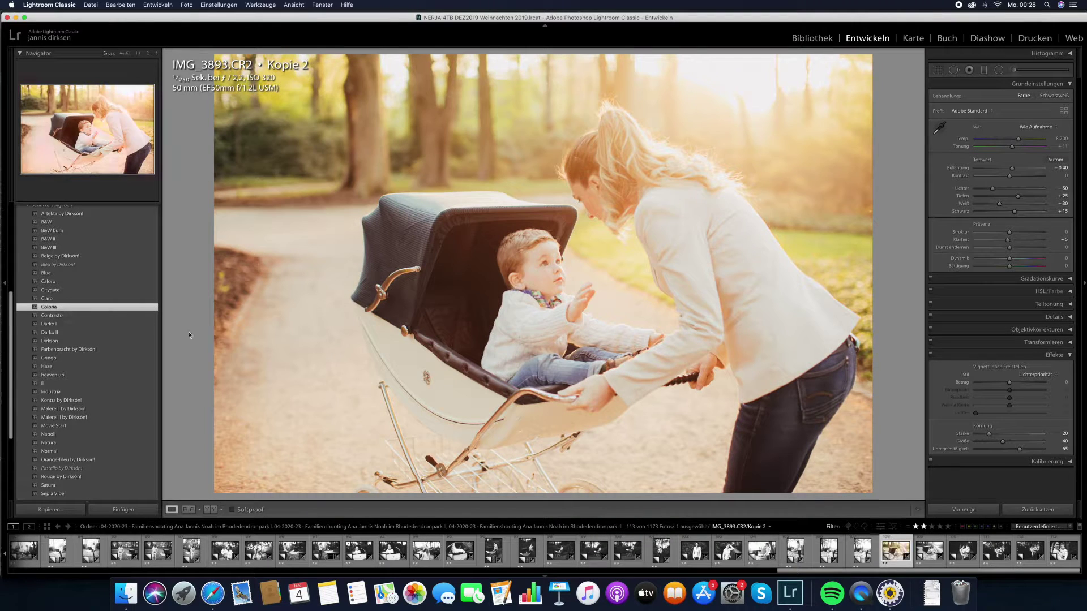
# - Select all photos, sync the Coloria look to them, then keep only one selected
pyautogui.press('super+a')
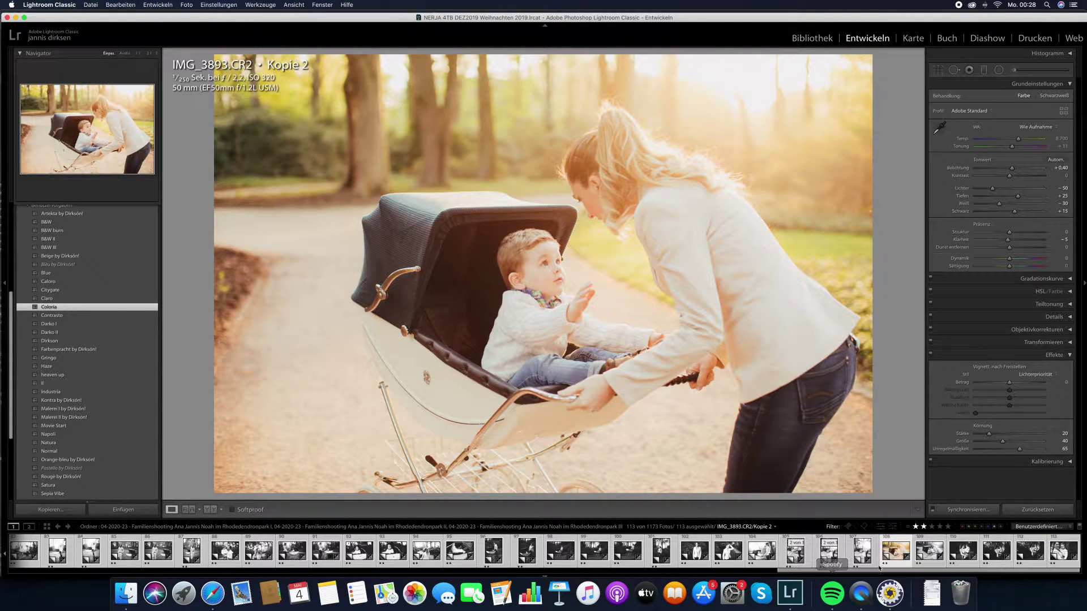
pyautogui.click(981, 511)
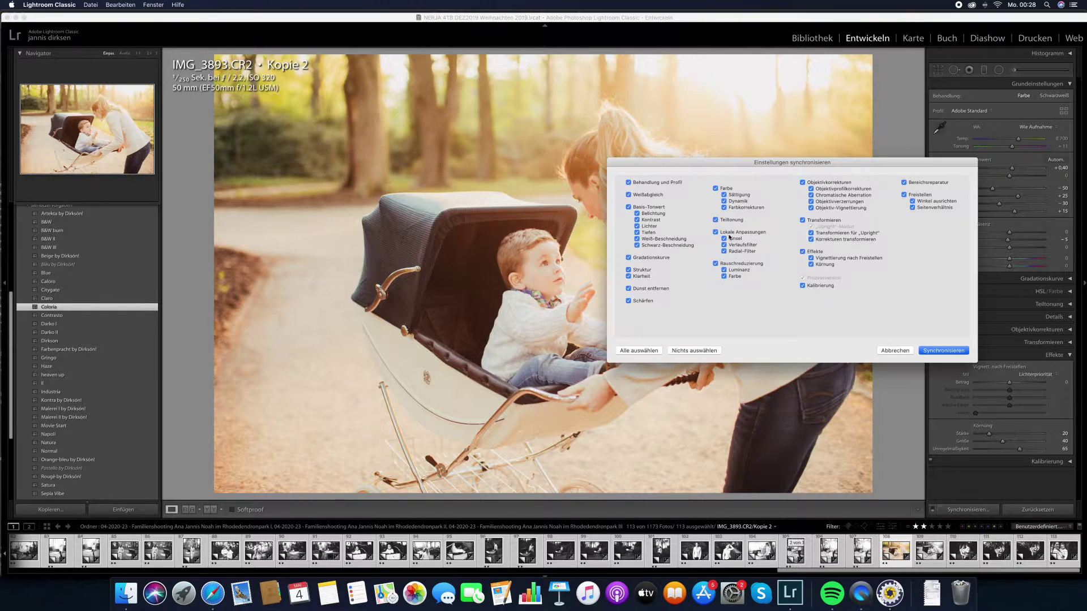
pyautogui.click(933, 352)
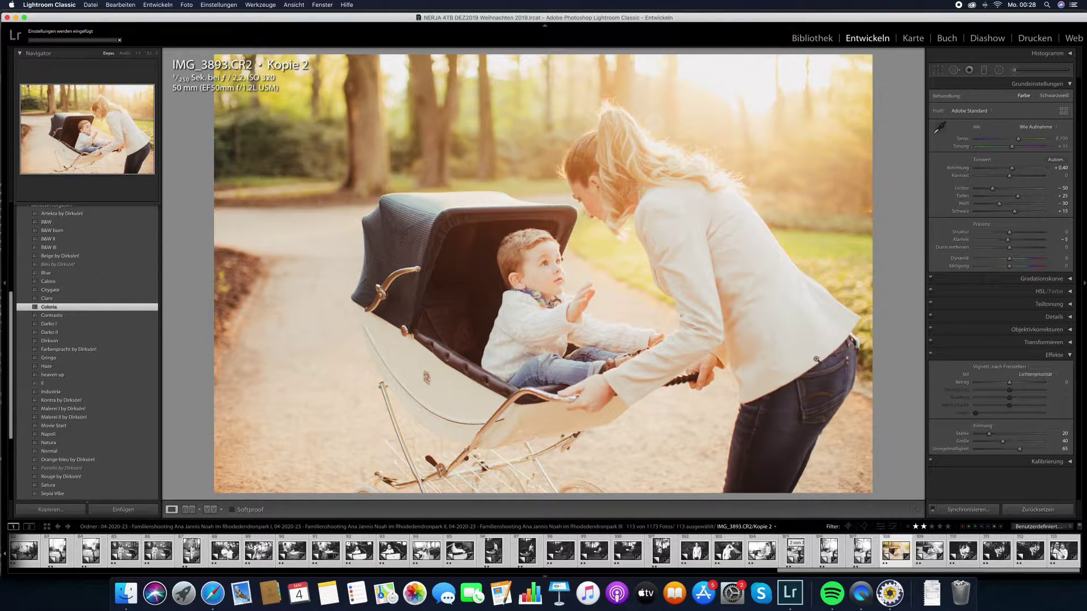
pyautogui.click(898, 558)
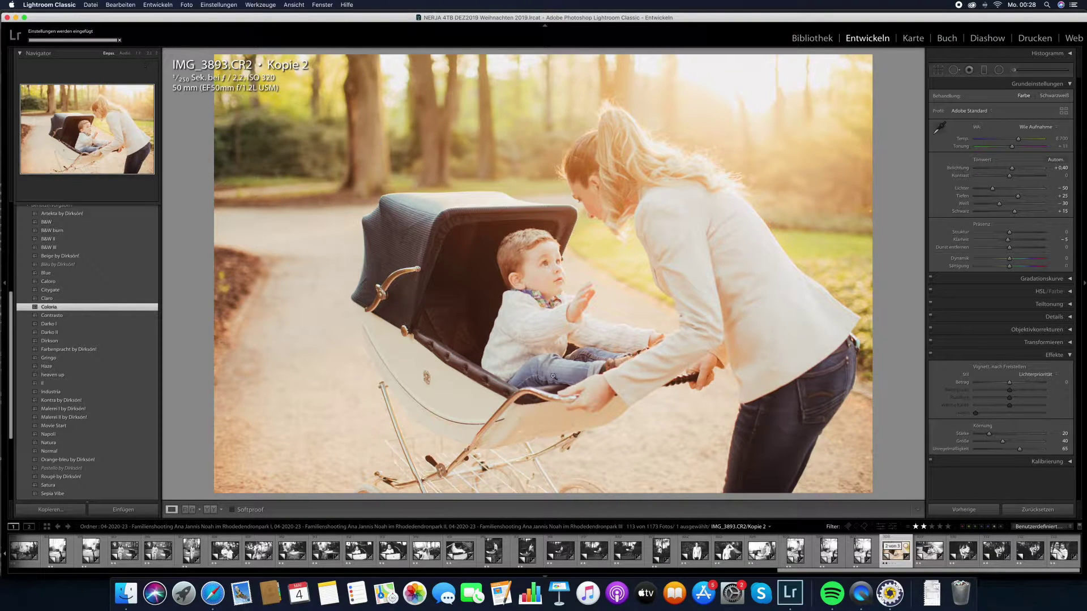
# - Open IMG_3072 and step through IMG_3077, IMG_3097 and IMG_3115 to IMG_3147
pyautogui.scroll(5, 310, 552)
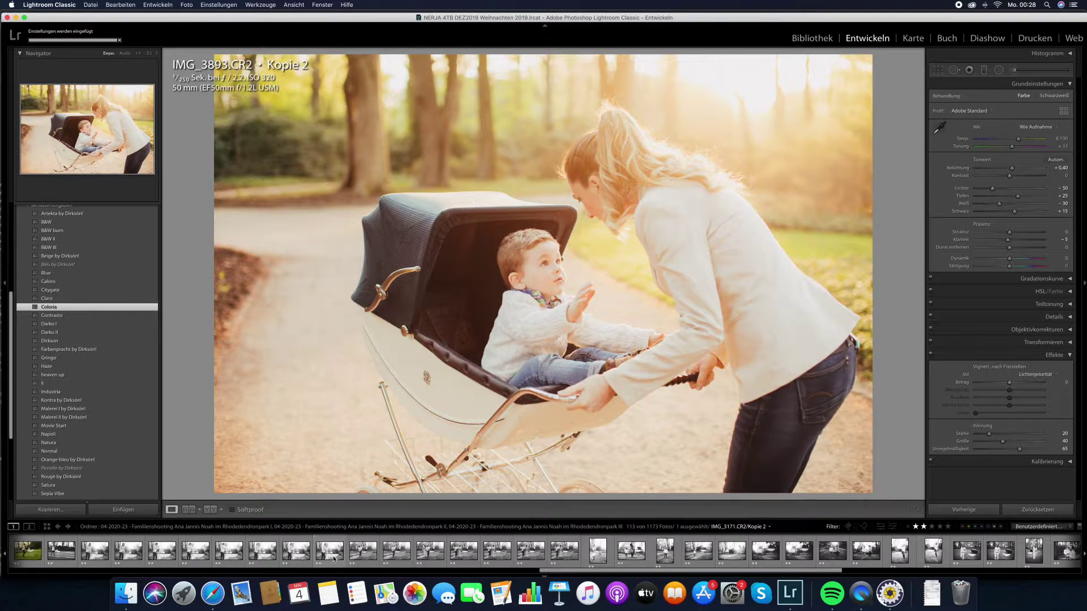
pyautogui.scroll(5, 309, 551)
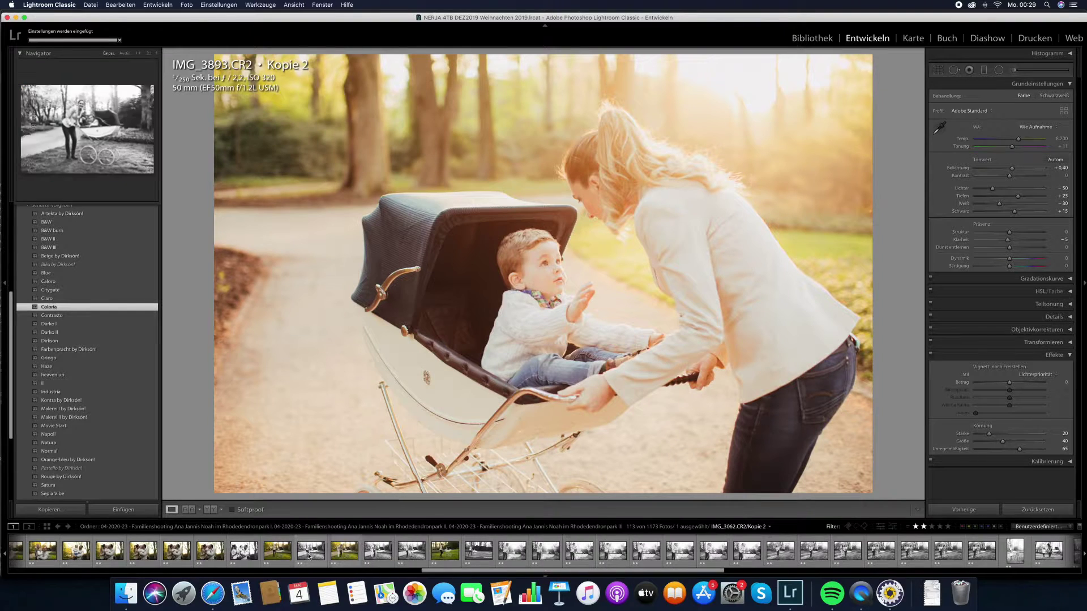
pyautogui.click(378, 558)
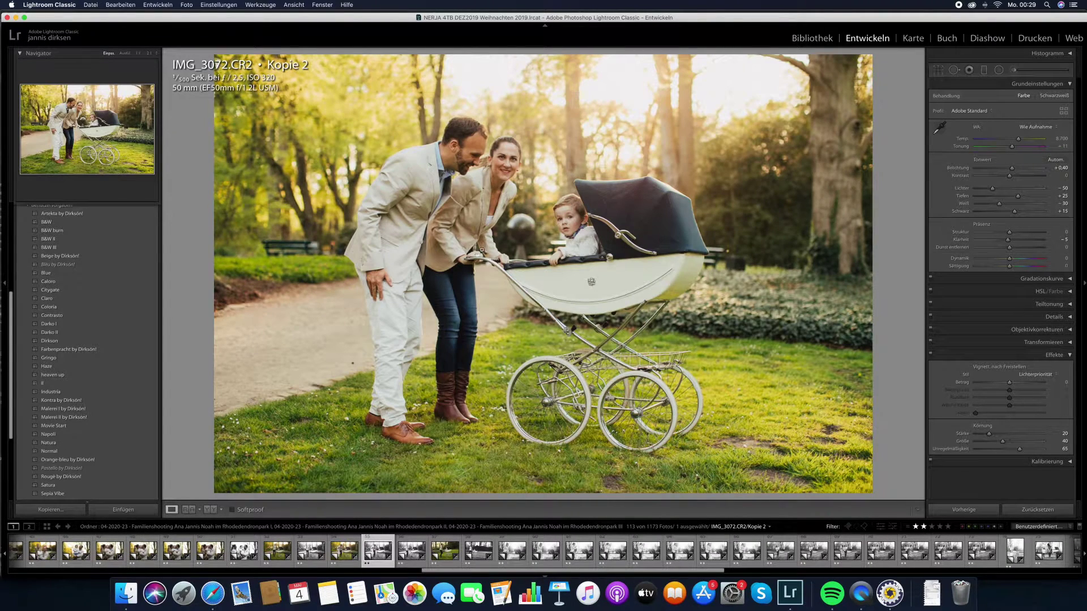
pyautogui.press('Right')
pyautogui.press('Right')
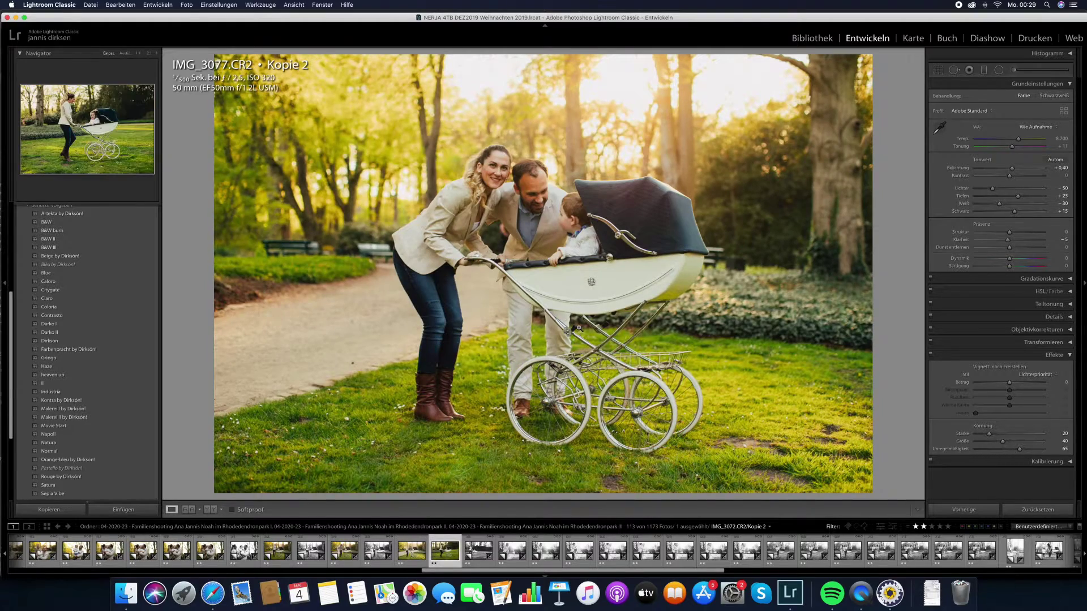
pyautogui.press('Right')
pyautogui.press('Right')
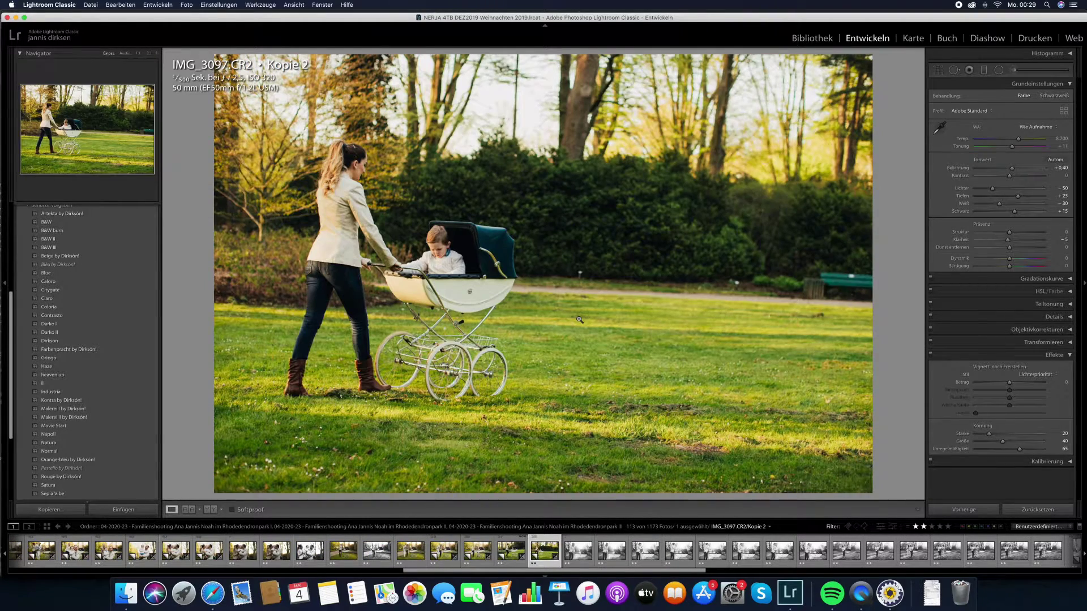
pyautogui.press('Right')
pyautogui.press('Right')
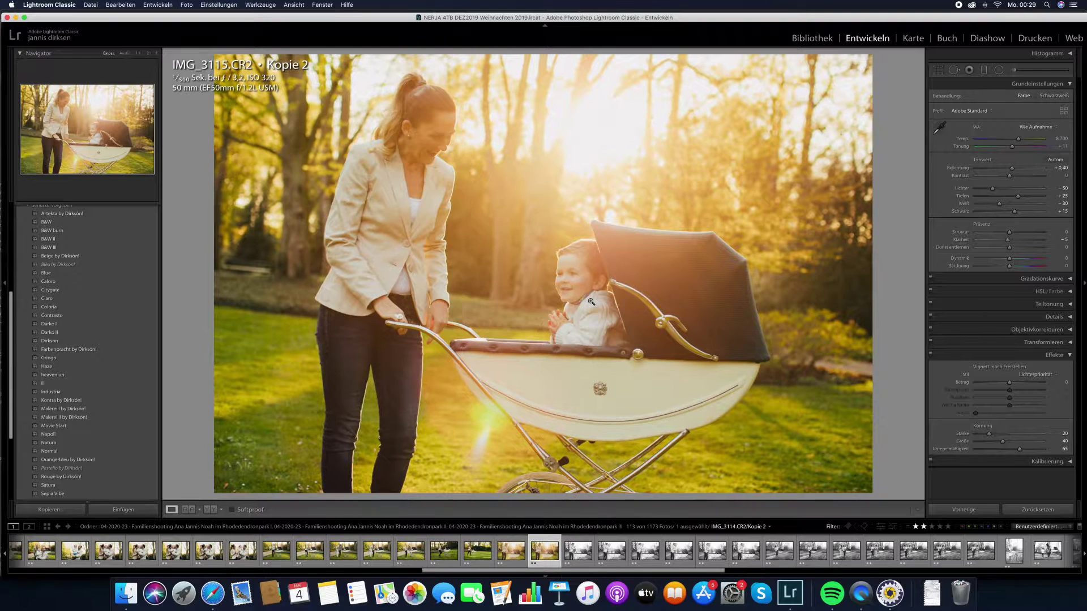
pyautogui.press('Right')
pyautogui.press('Right')
pyautogui.press('Right')
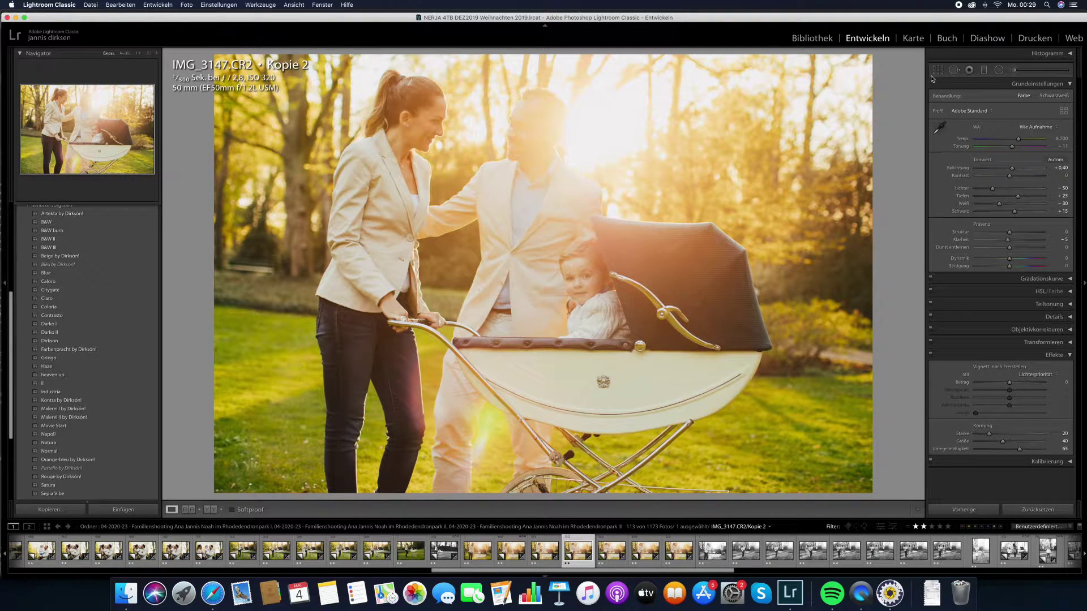
pyautogui.press('Right')
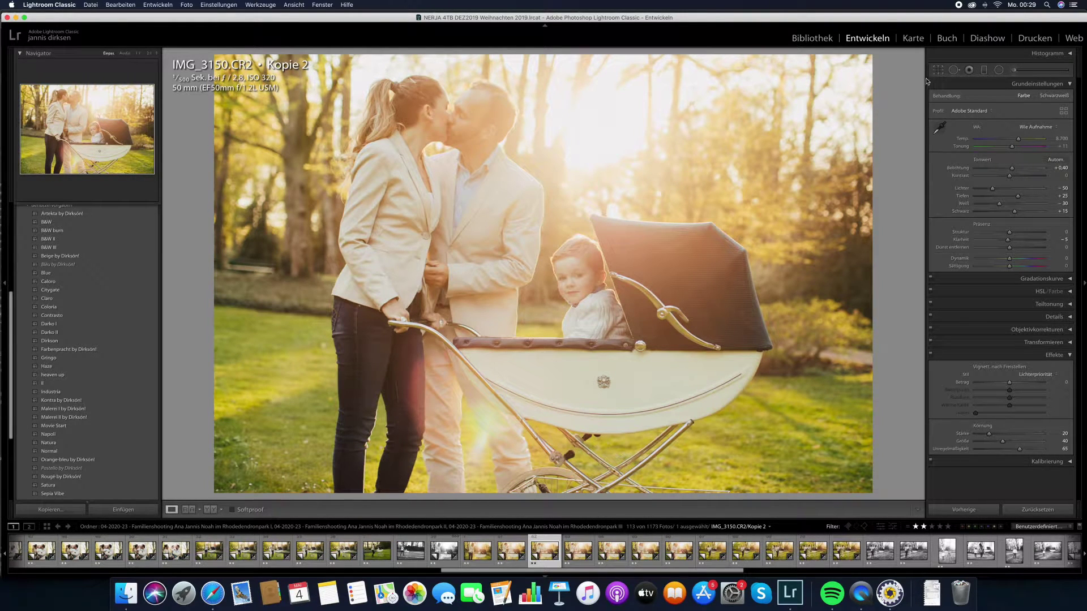
# - Straighten the kissing-couple photo IMG_3150 and lower its exposure
pyautogui.click(938, 69)
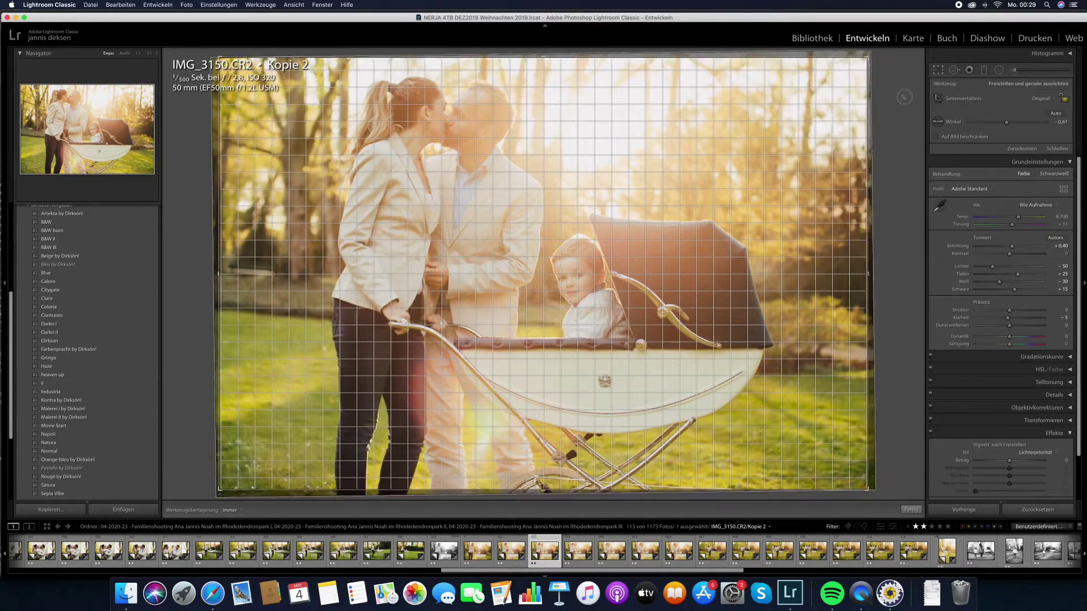
pyautogui.press('Return')
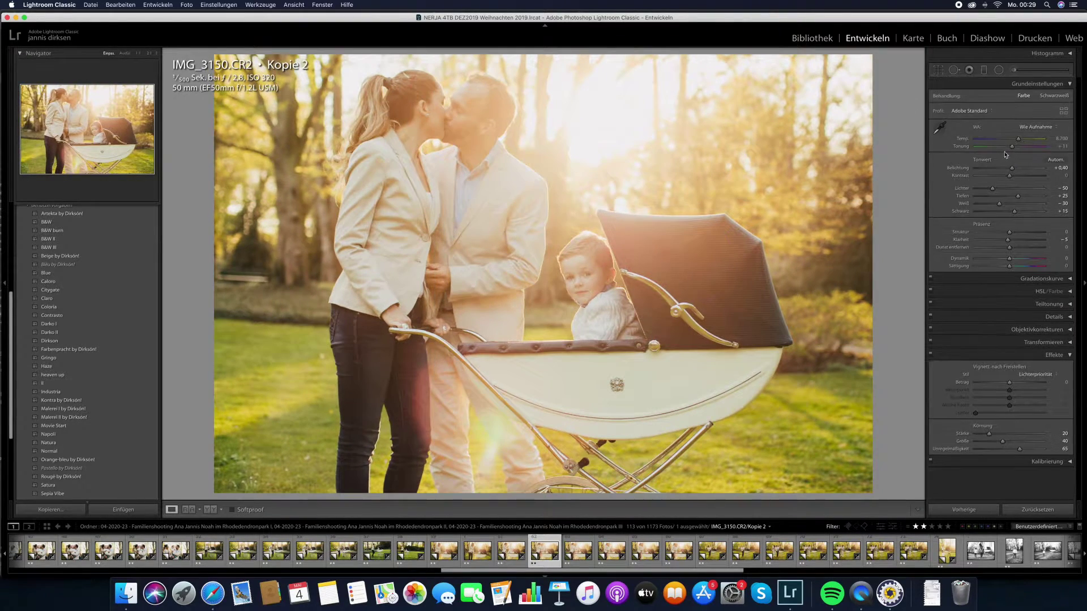
pyautogui.moveTo(1007, 169); pyautogui.dragTo(1008, 170)
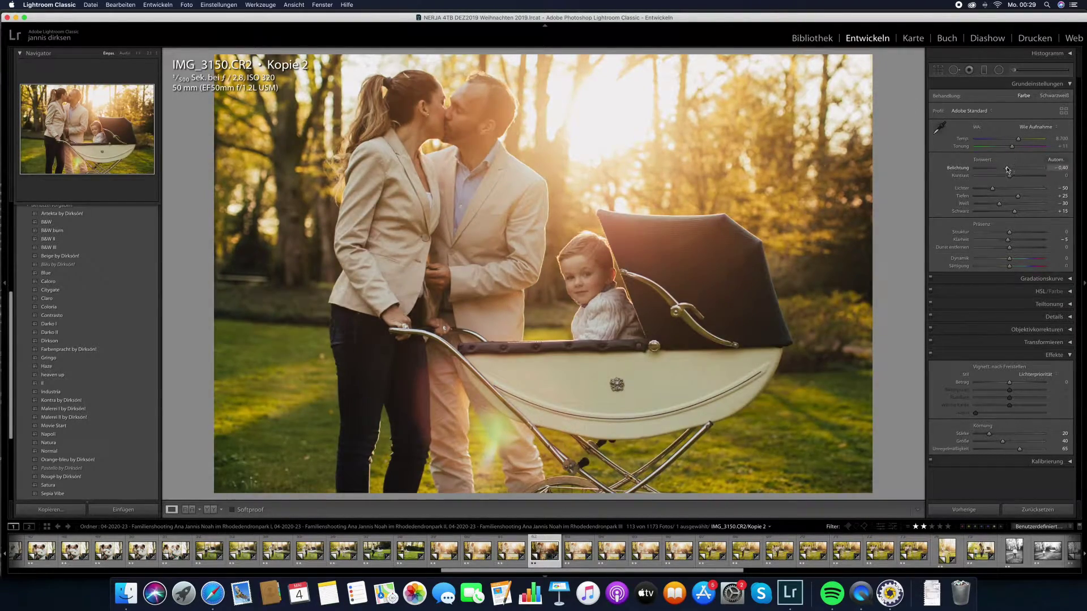
# - Review the warm-toned photos from IMG_3154 through IMG_3288
pyautogui.press('Right')
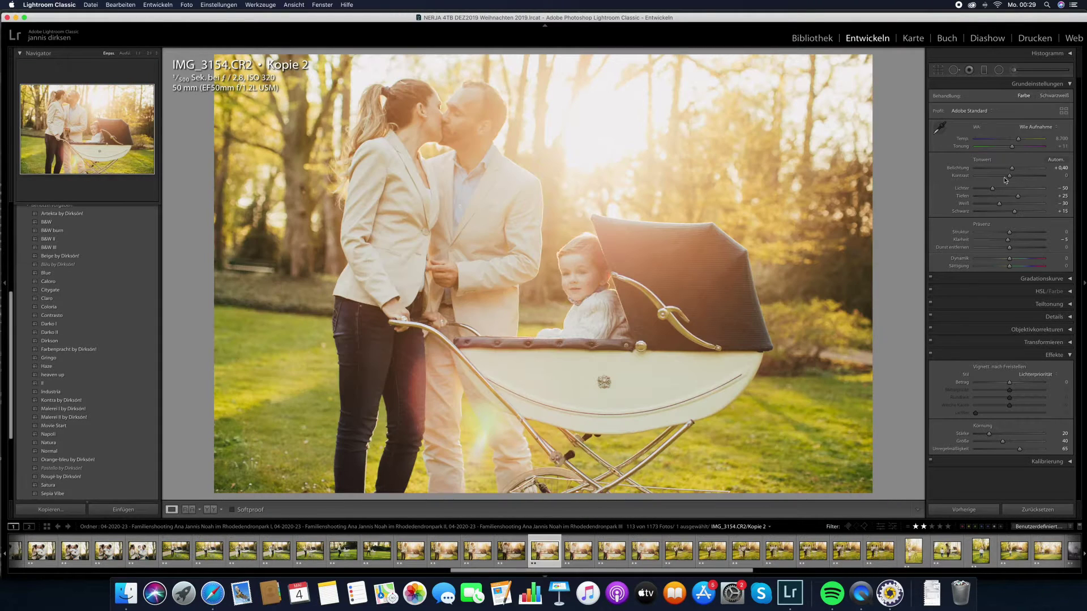
pyautogui.press('Right')
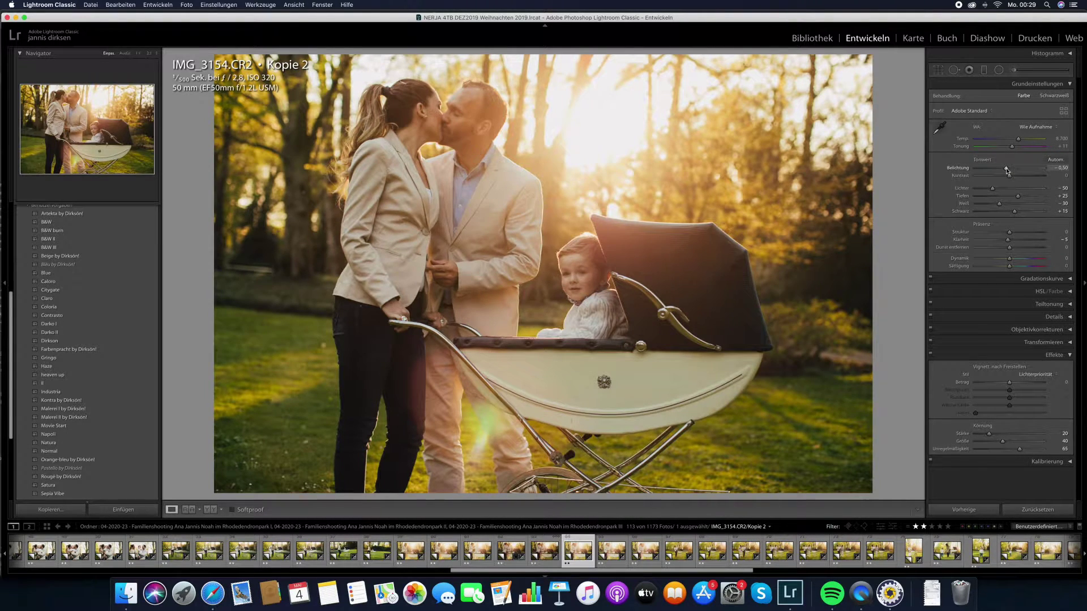
pyautogui.press('Right')
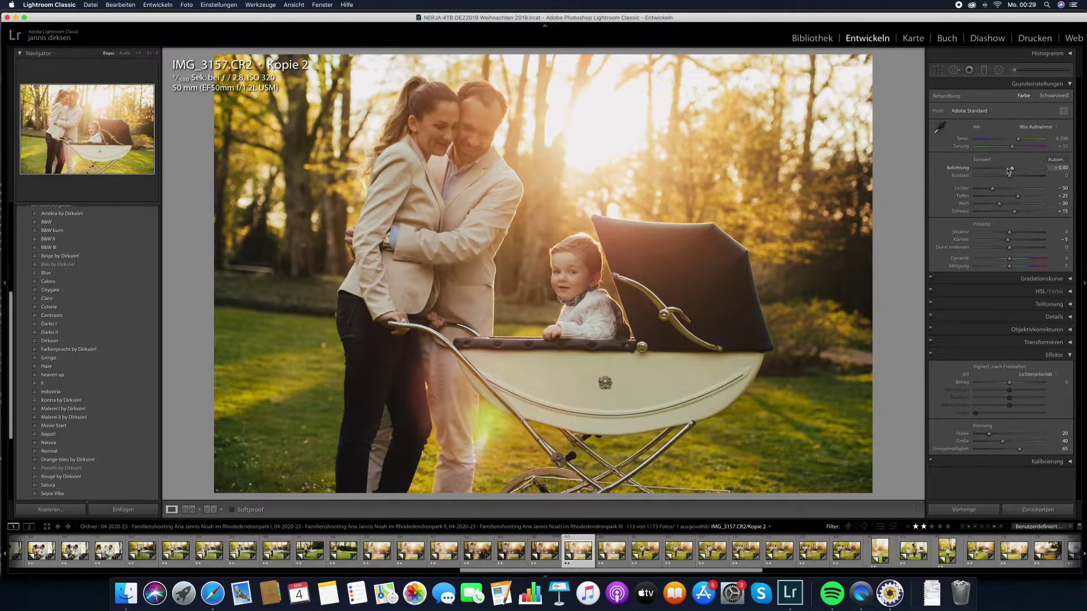
pyautogui.press('Right')
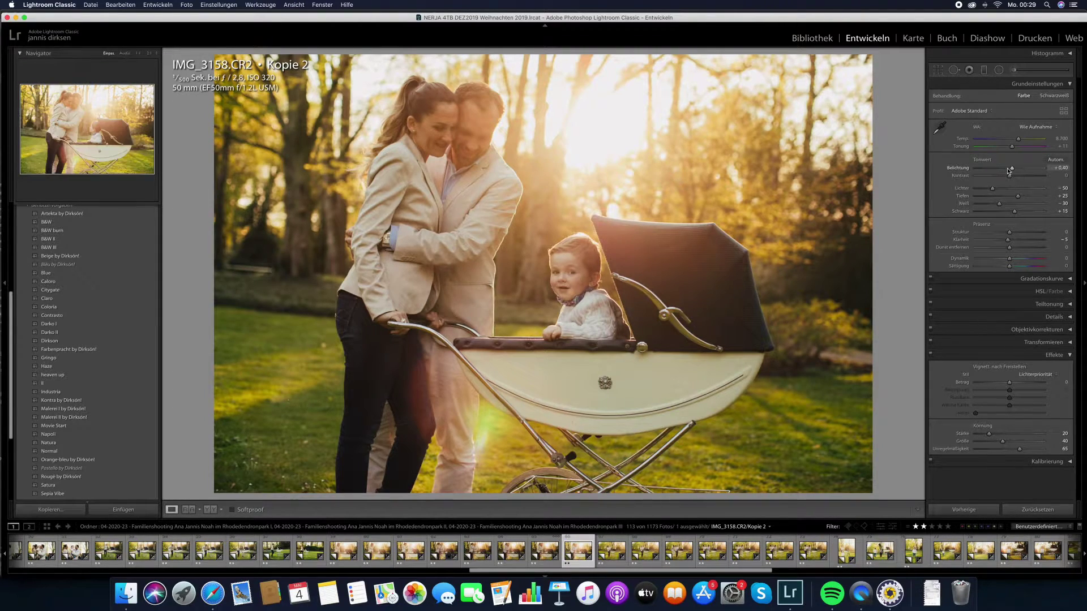
pyautogui.press('Right')
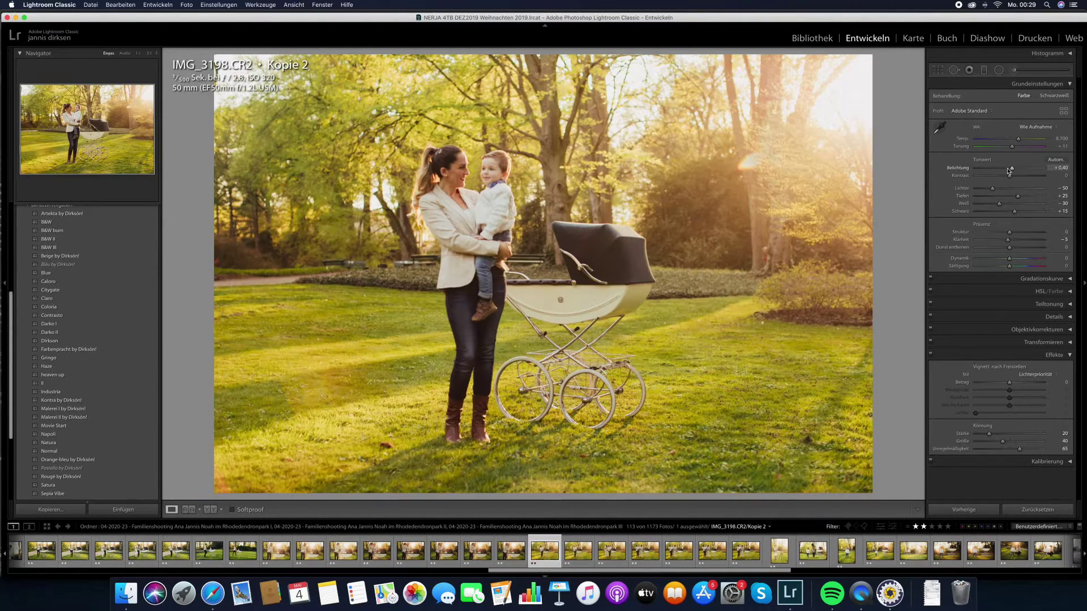
pyautogui.press('Right')
pyautogui.press('Right')
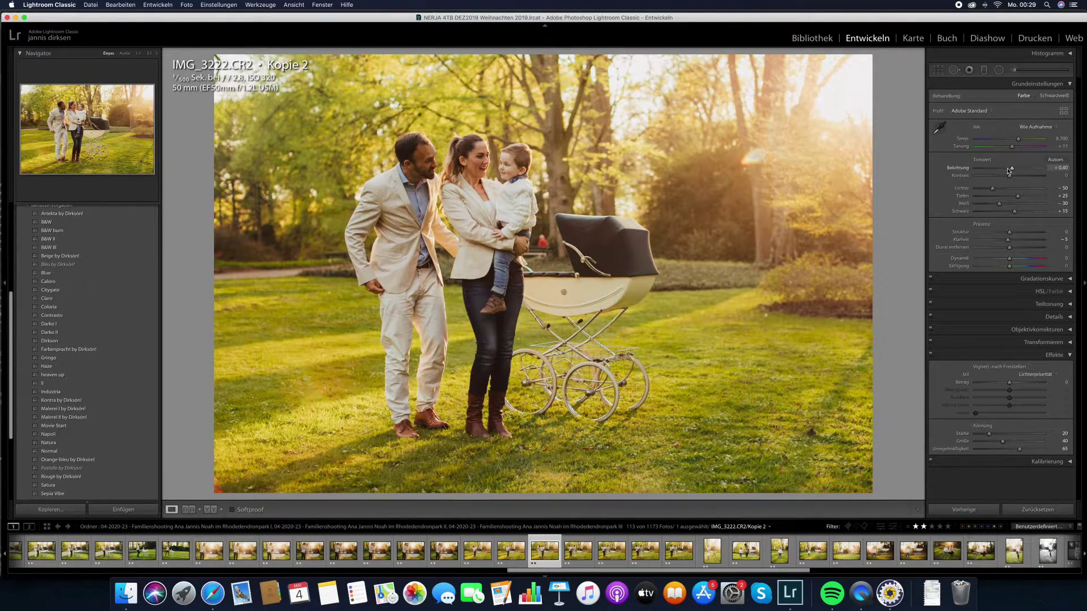
pyautogui.press('Right')
pyautogui.press('Right')
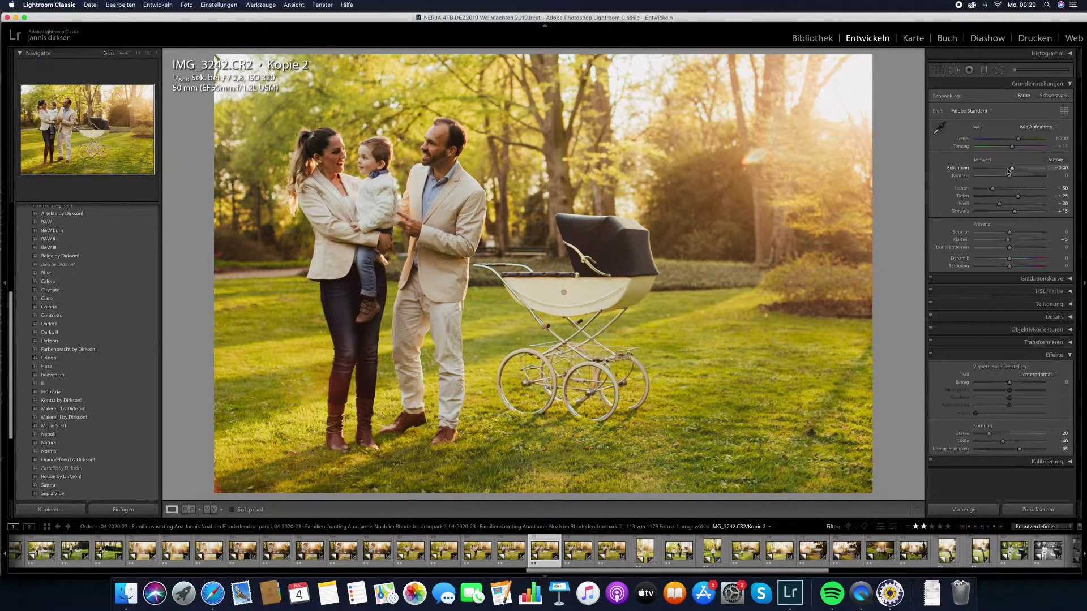
pyautogui.press('Right')
pyautogui.press('Right')
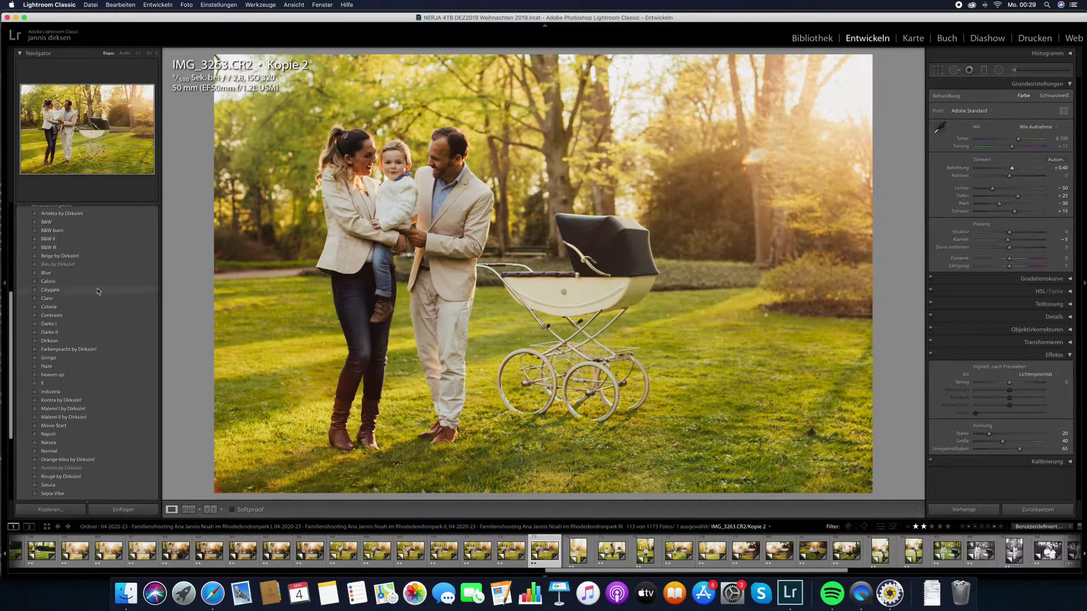
pyautogui.press('Right')
pyautogui.press('Right')
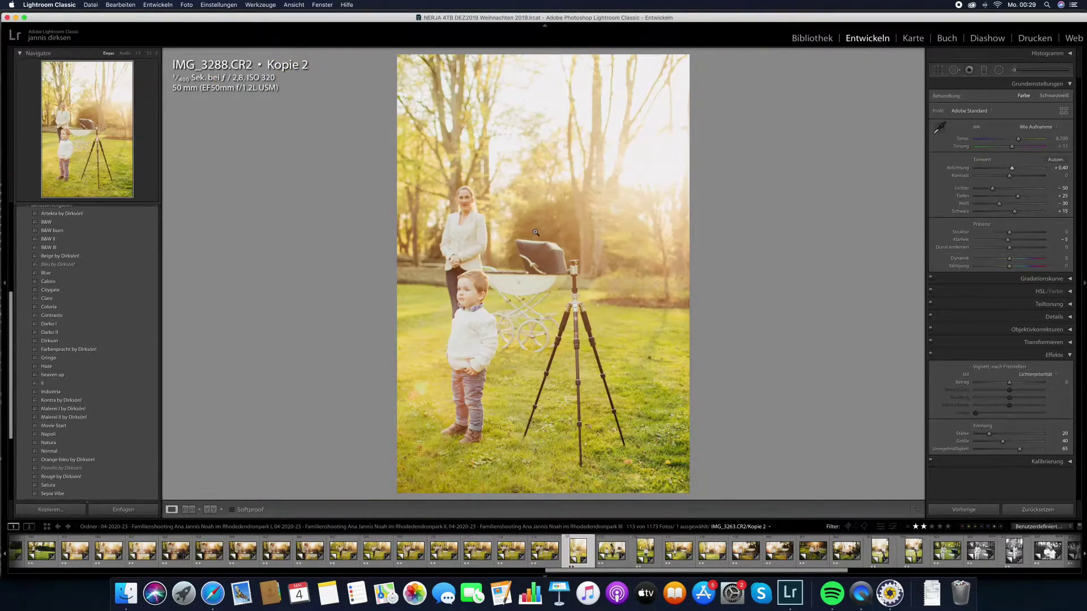
pyautogui.press('Right')
pyautogui.press('Right')
pyautogui.press('Right')
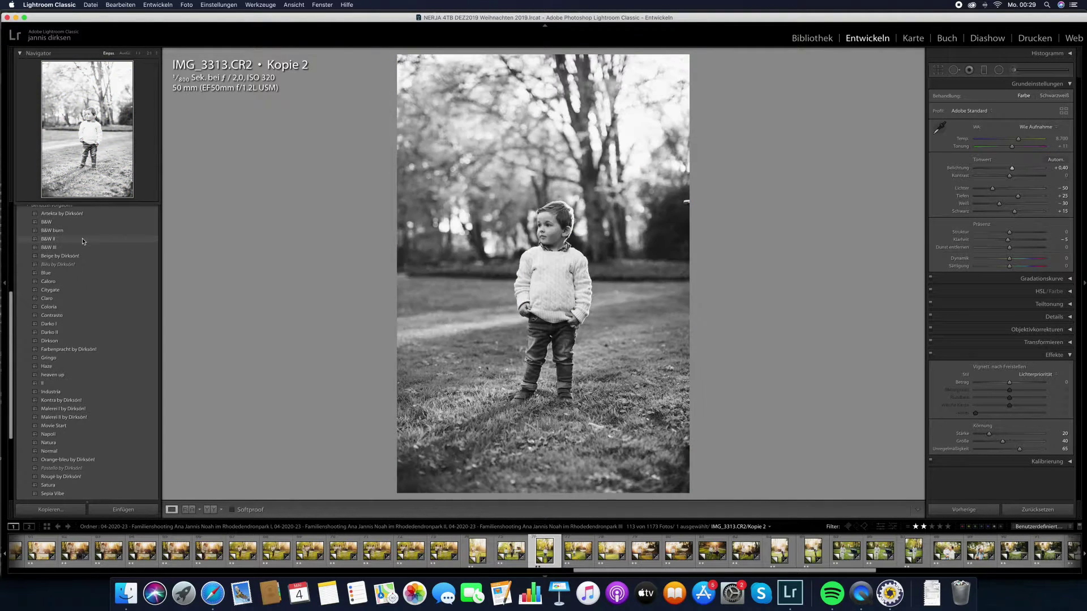
# - Apply Sepia Vibe to IMG_3313 and sync it to the 13 photos from the first thumbnail
pyautogui.scroll(-3, 71, 396)
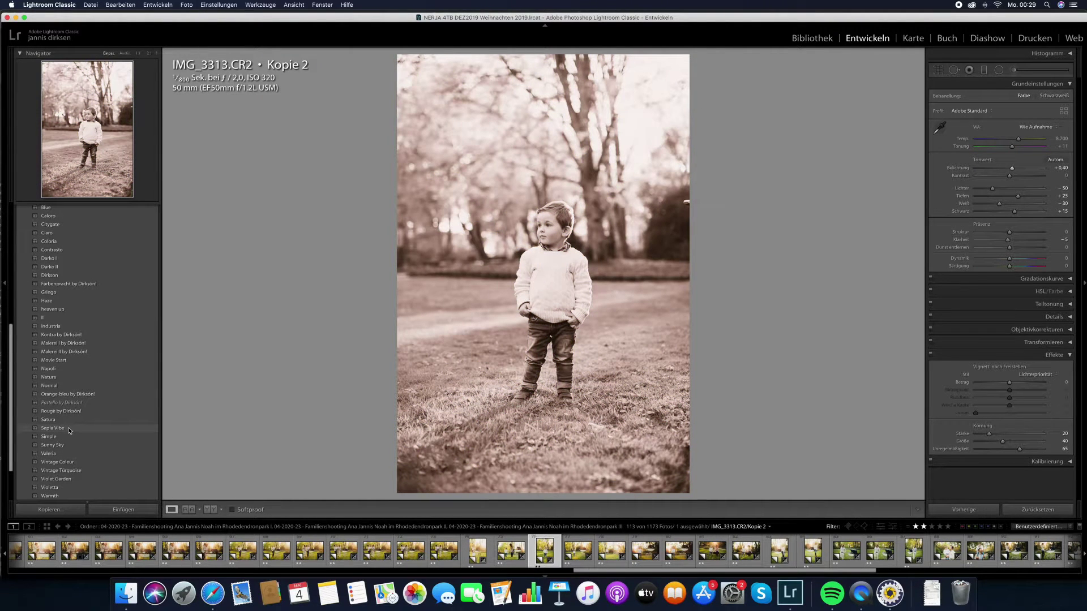
pyautogui.click(70, 429)
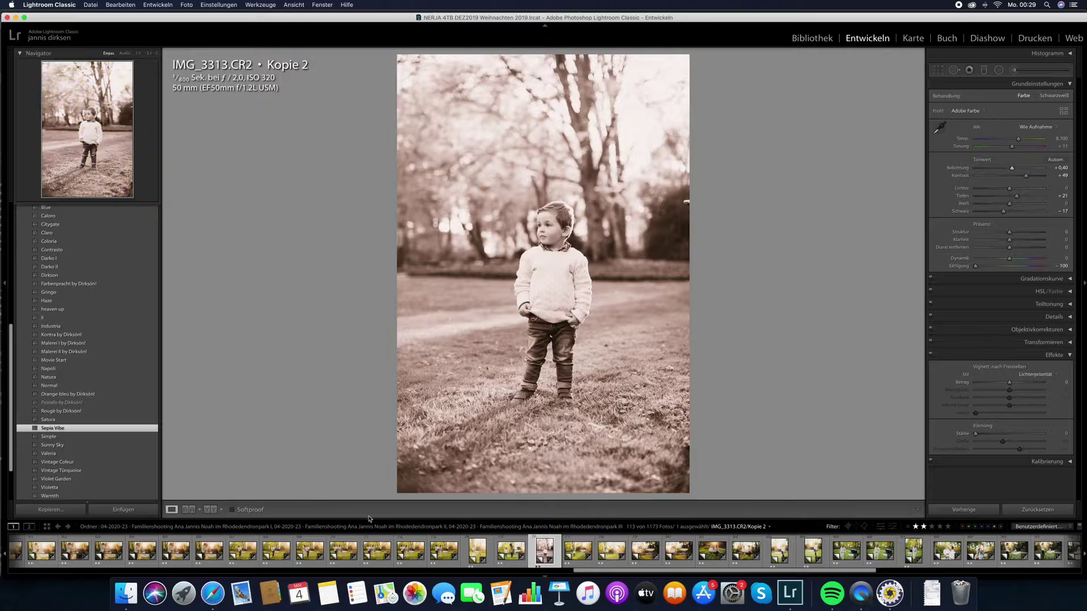
pyautogui.keyDown('shift'); pyautogui.click(141, 550); pyautogui.keyUp('shift')
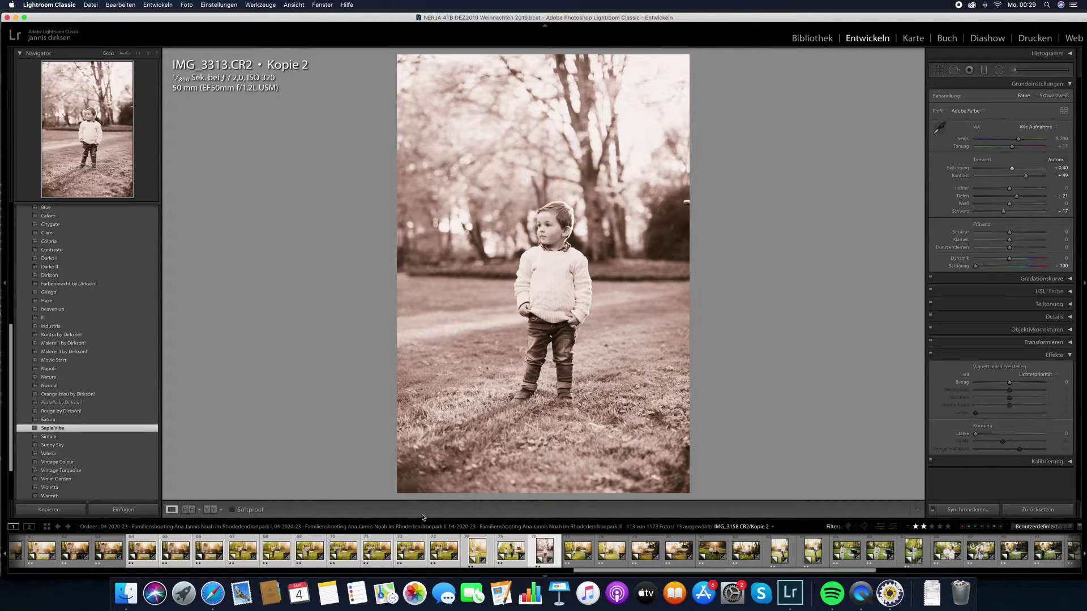
pyautogui.click(969, 511)
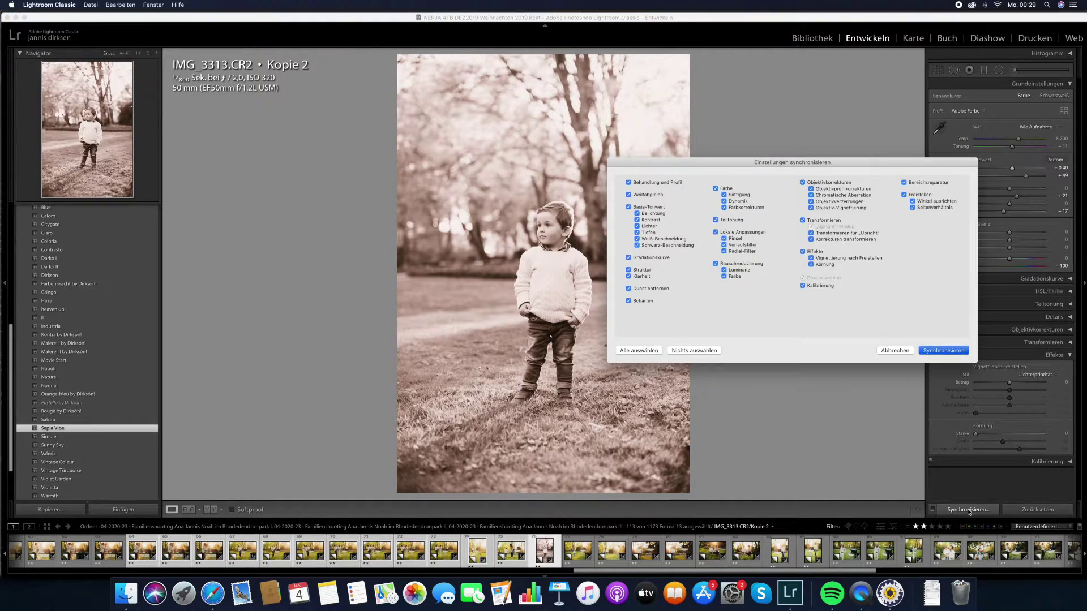
pyautogui.press('Return')
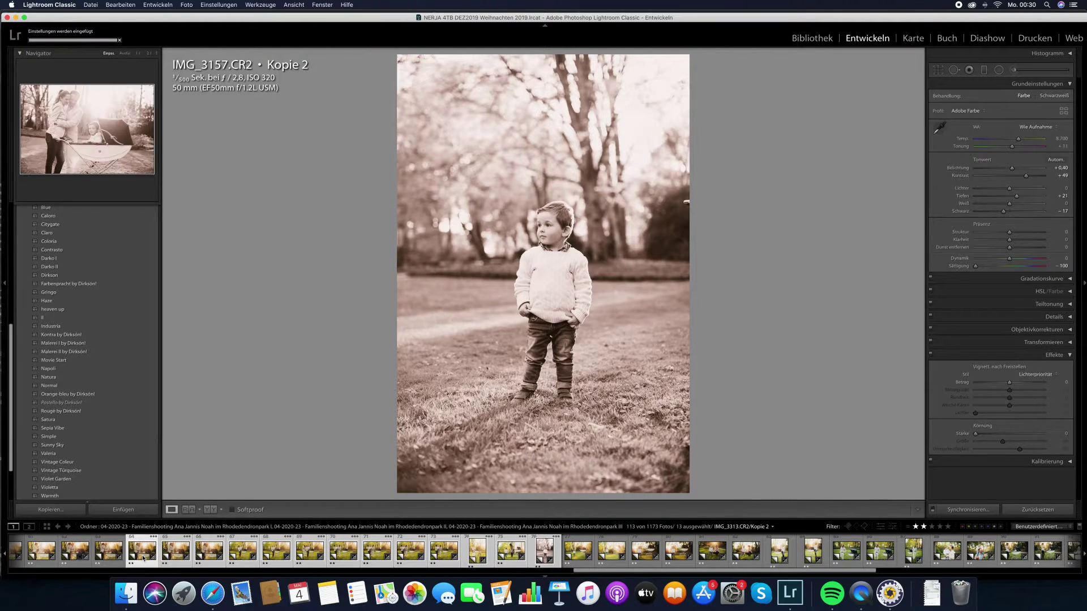
# - Step through the sepia photos from IMG_3158 to the tripod portrait
pyautogui.press('Right')
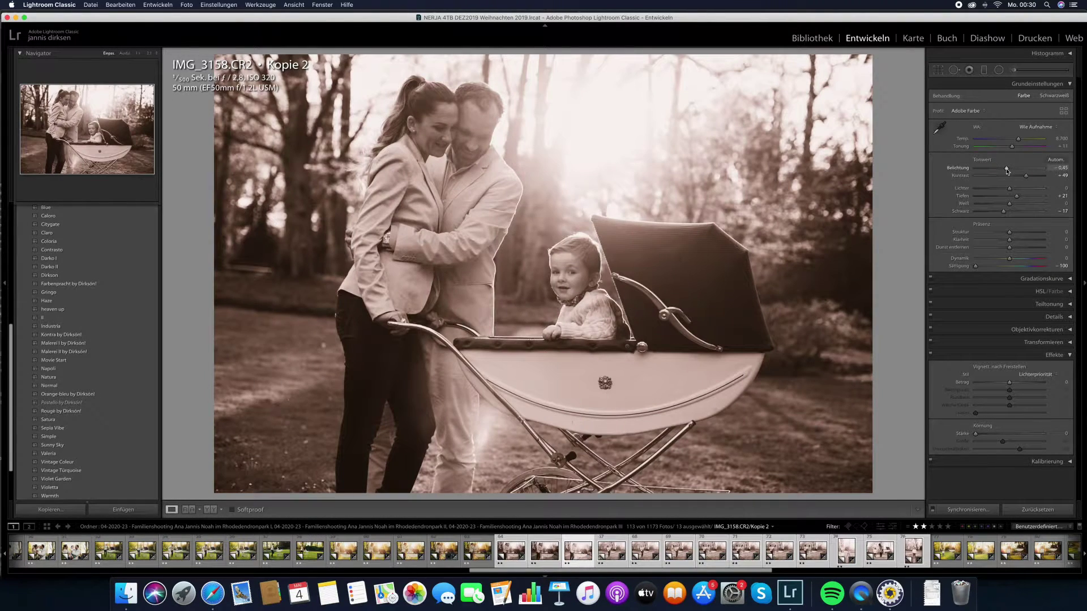
pyautogui.press('Right')
pyautogui.press('Right')
pyautogui.press('Right')
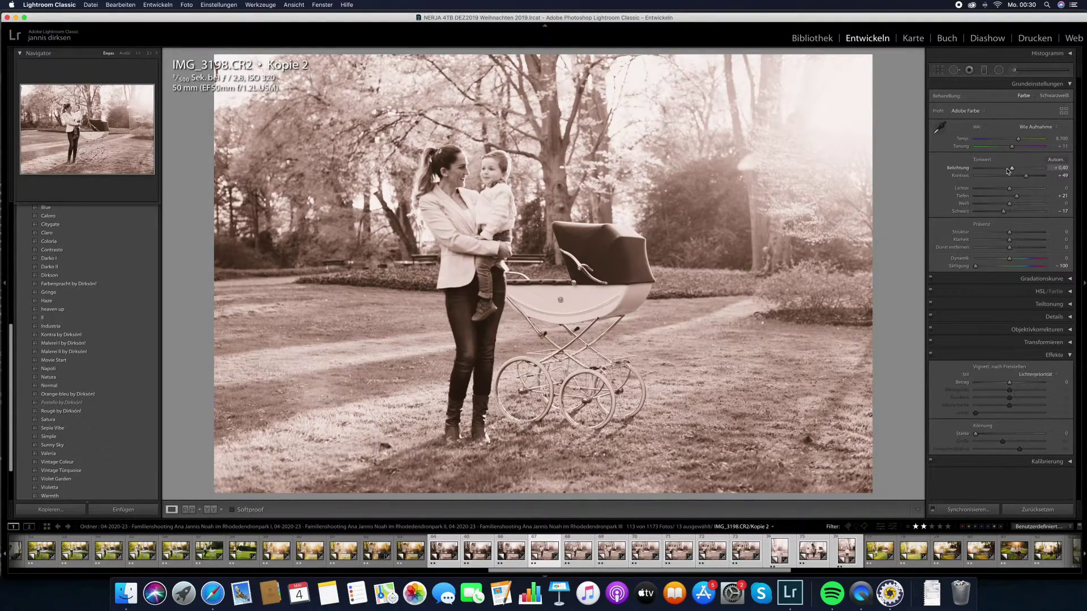
pyautogui.press('Right')
pyautogui.click(1010, 169)
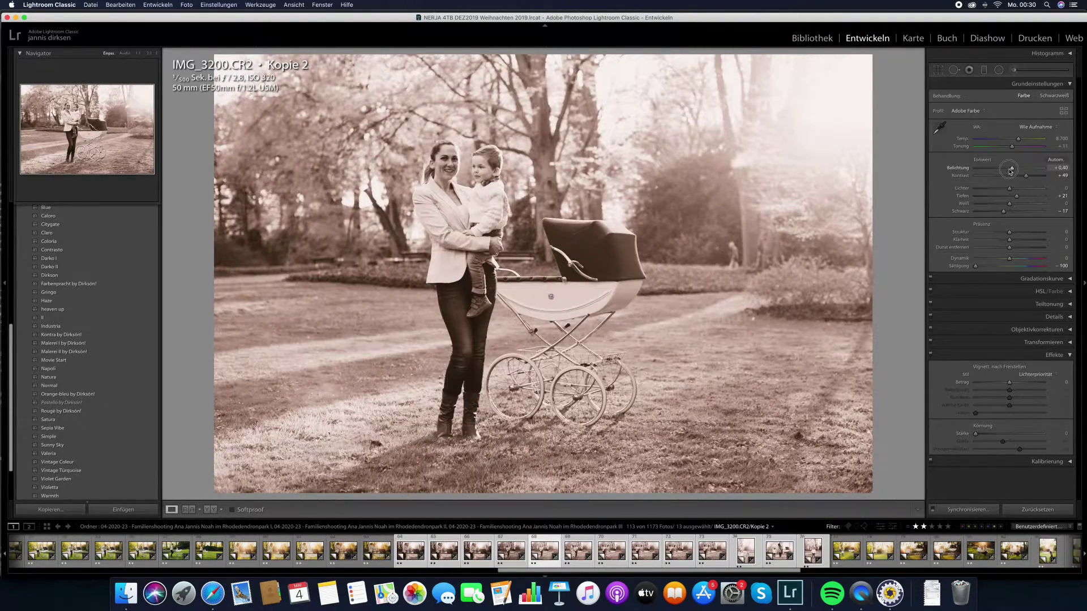
pyautogui.press('Right')
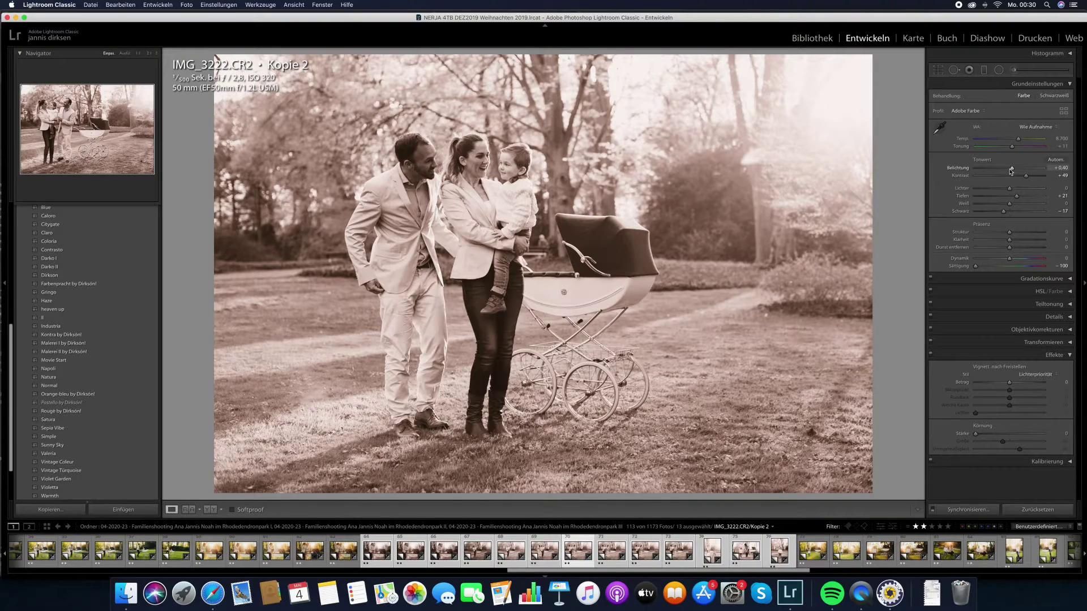
pyautogui.press('Right')
pyautogui.press('Right')
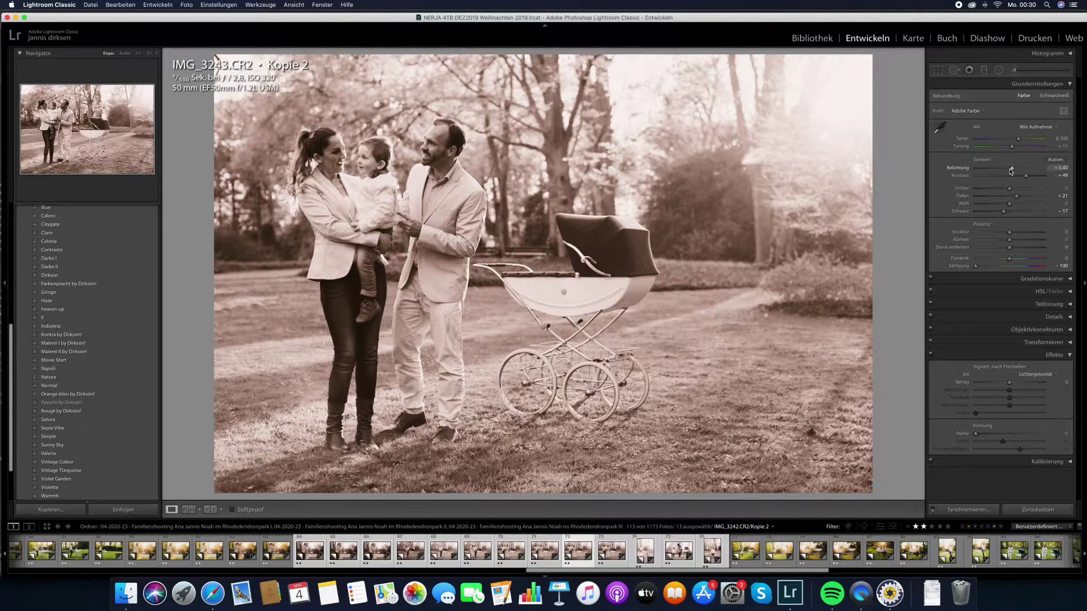
pyautogui.press('Right')
pyautogui.press('Right')
pyautogui.press('Right')
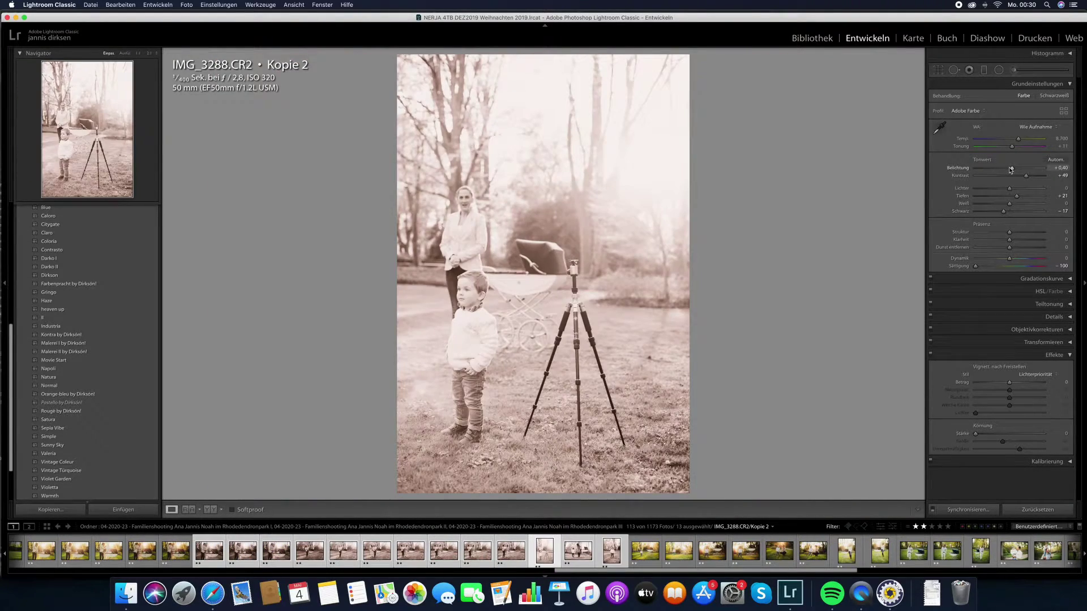
pyautogui.press('Right')
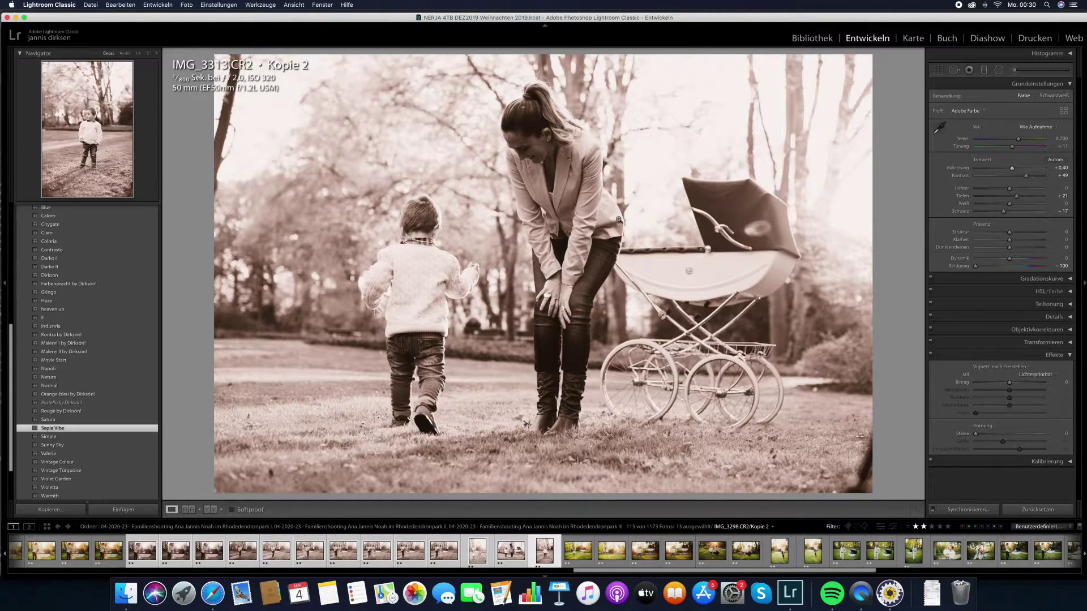
# - Open IMG_3342 and advance to the colour photo IMG_3397
pyautogui.click(600, 559)
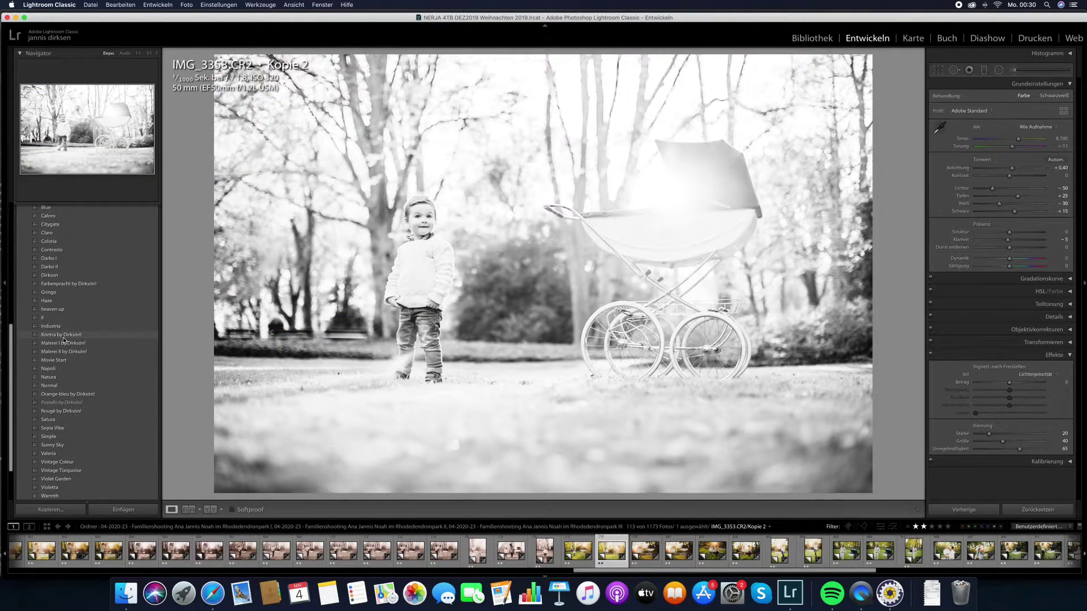
pyautogui.press('Right')
pyautogui.press('Right')
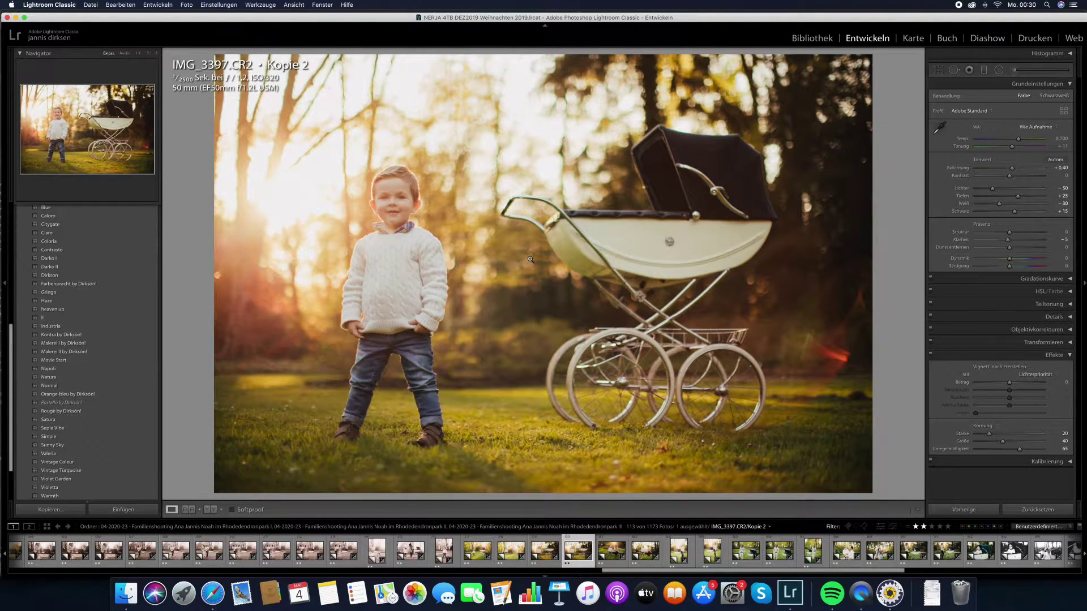
pyautogui.press('Right')
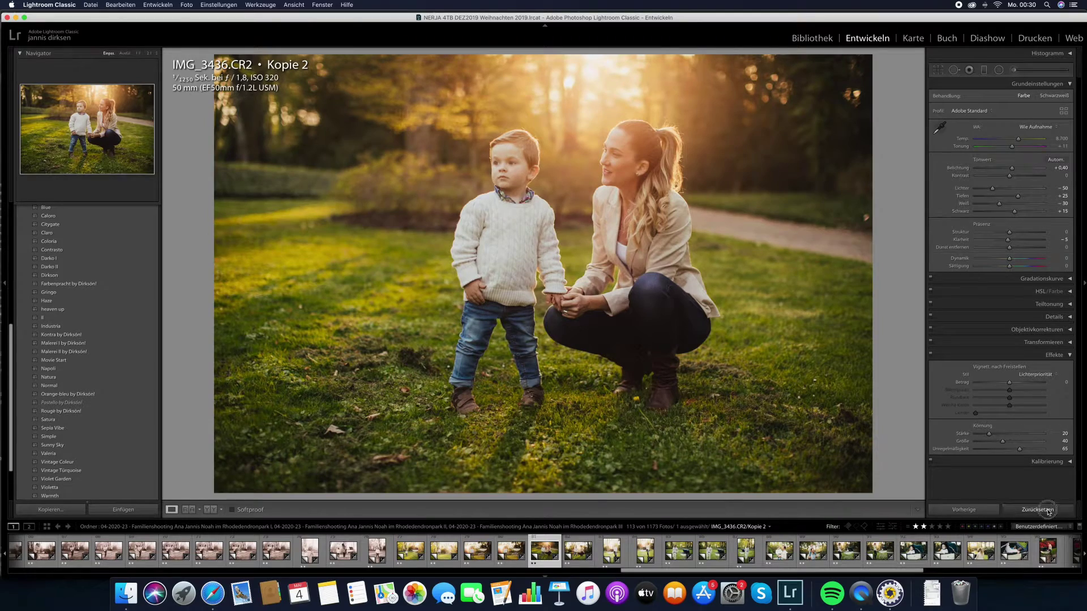
# - Reset all edits on the boy-and-mother photo and reapply a straightening crop
pyautogui.press('super+shift+r')
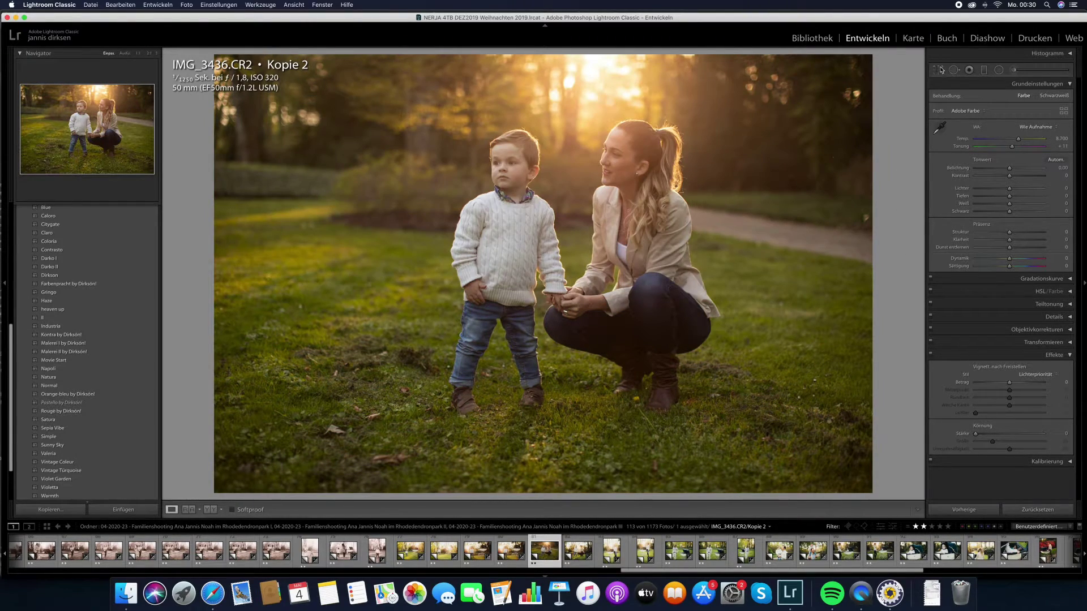
pyautogui.click(938, 70)
pyautogui.press('Return')
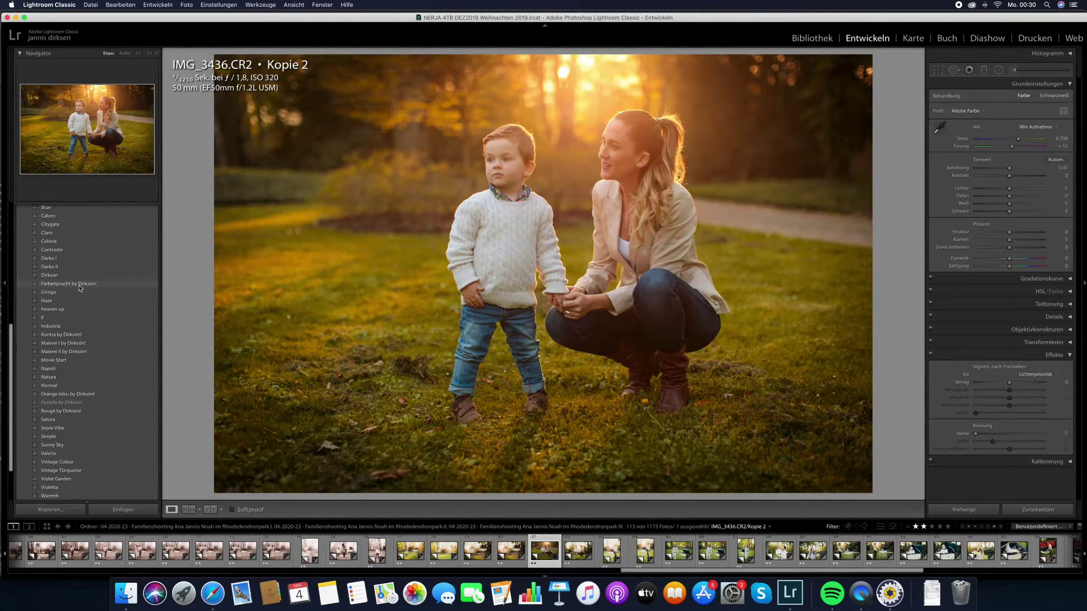
# - Style the photo with the Orange-bleu preset after trying Farbenpracht and Normal
pyautogui.click(77, 285)
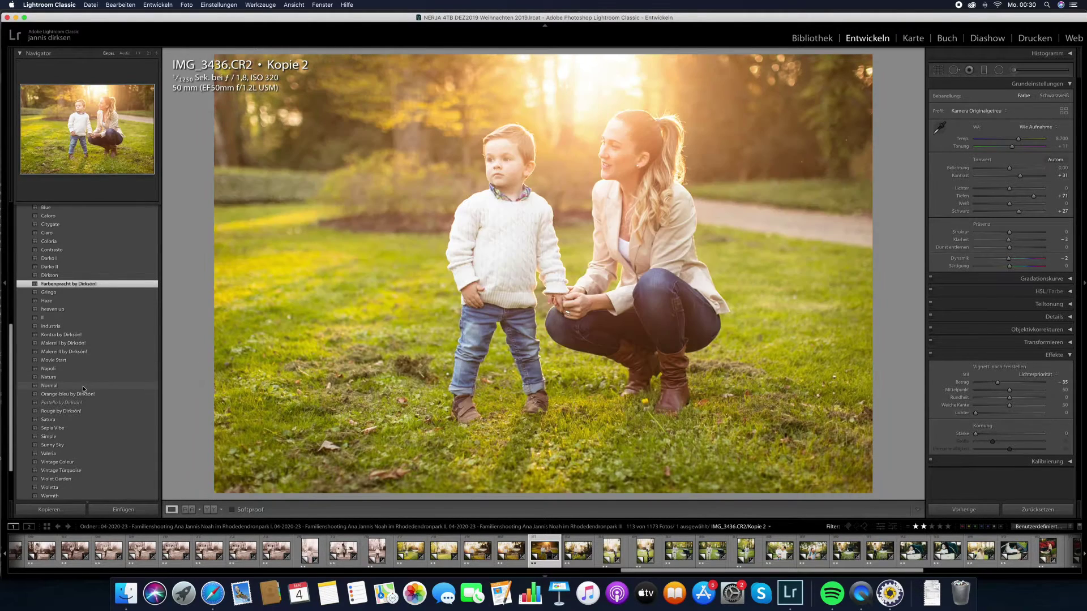
pyautogui.click(83, 387)
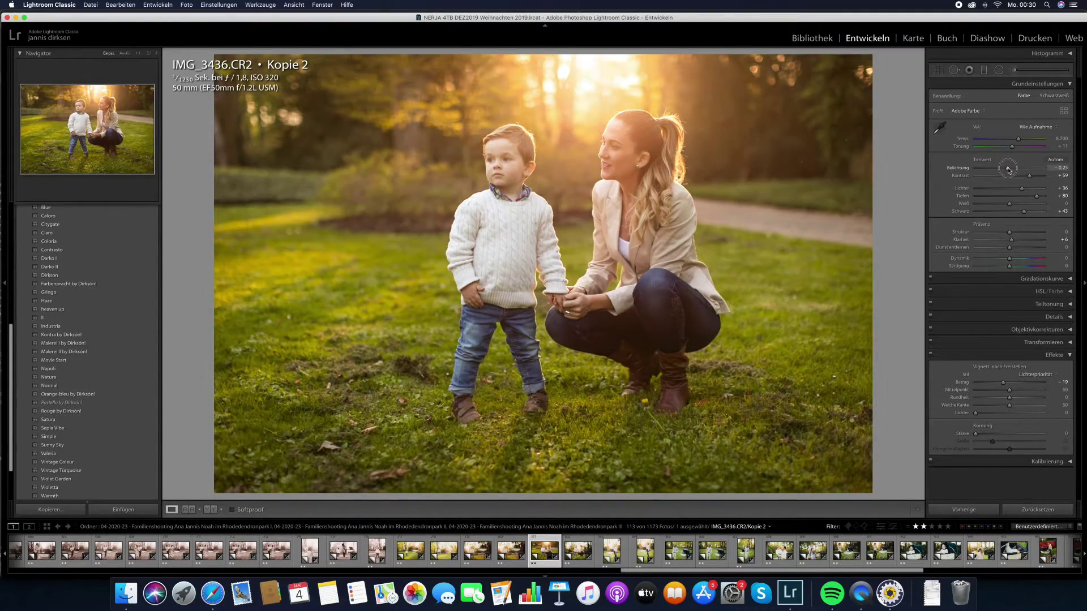
pyautogui.click(1007, 168)
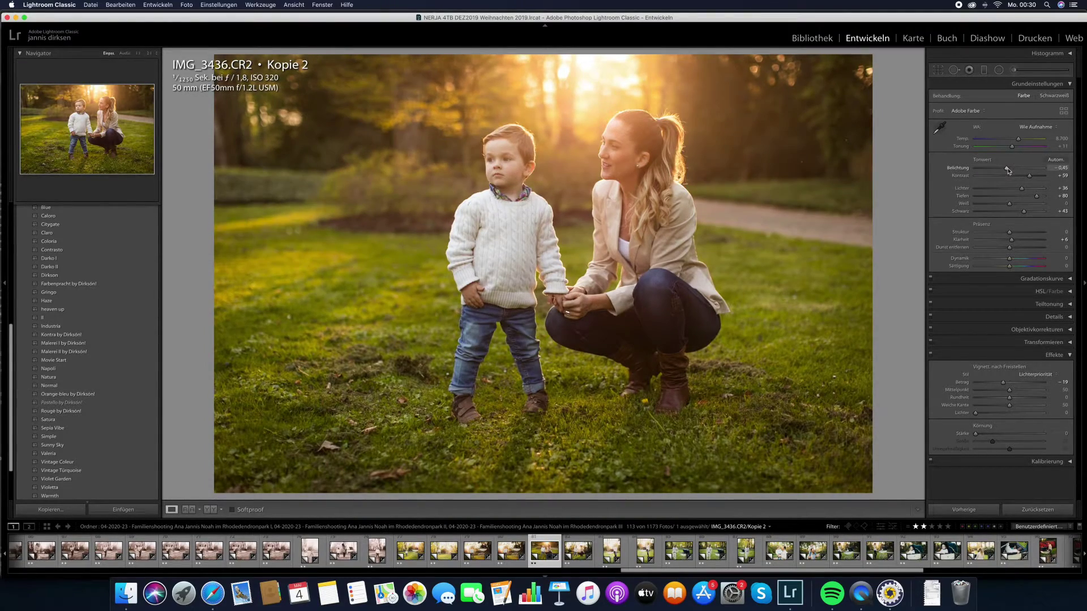
pyautogui.click(1042, 177)
# - Set exposure to -0,20 and open the tripod photo IMG_3288
pyautogui.scroll(-3, 124, 396)
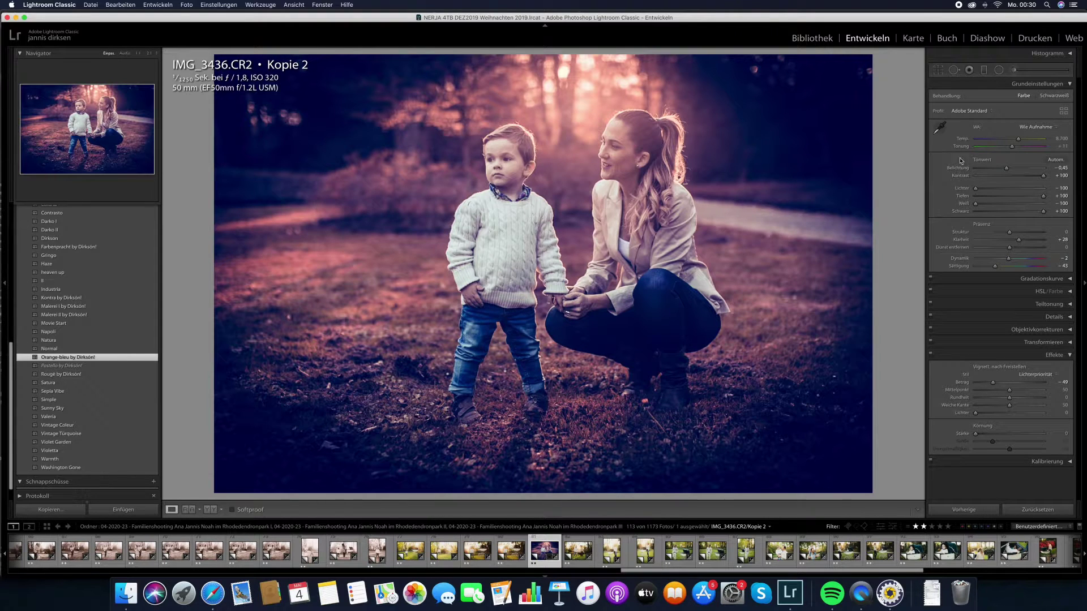
pyautogui.moveTo(1007, 169); pyautogui.dragTo(1008, 170)
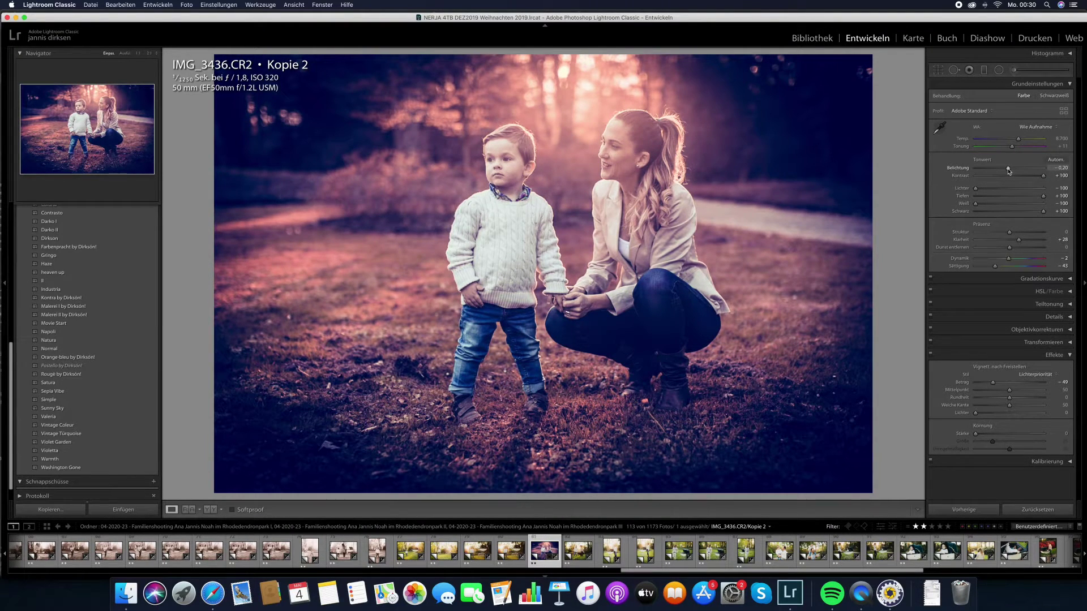
pyautogui.click(316, 547)
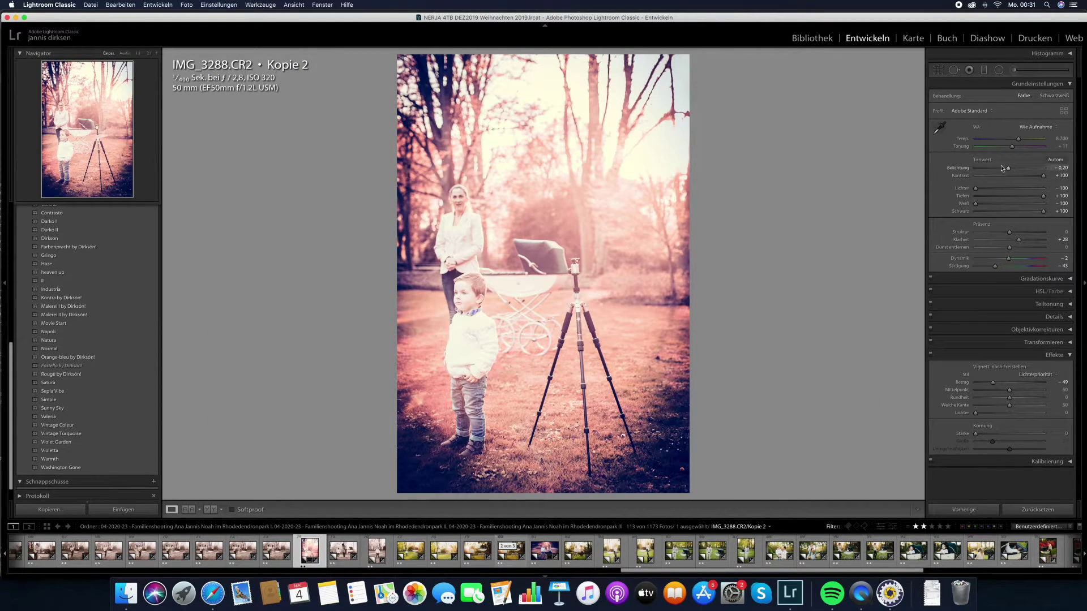
# - Lower the exposure of the tripod photo IMG_3288, then open the pram photo IMG_0880
pyautogui.moveTo(1002, 168); pyautogui.dragTo(1003, 170)
pyautogui.click(142, 550)
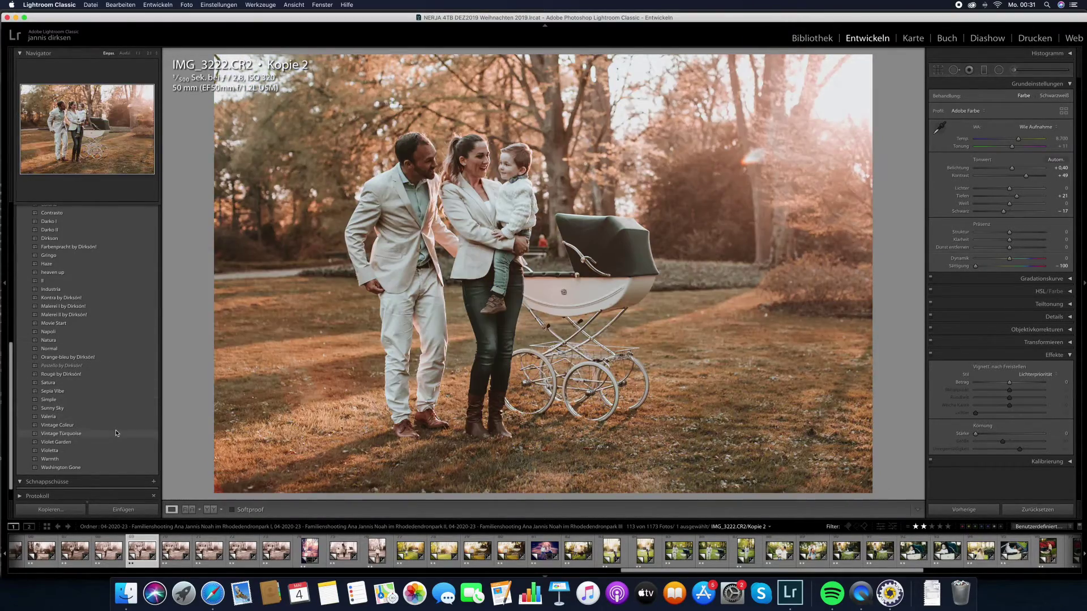
pyautogui.scroll(10, 152, 557)
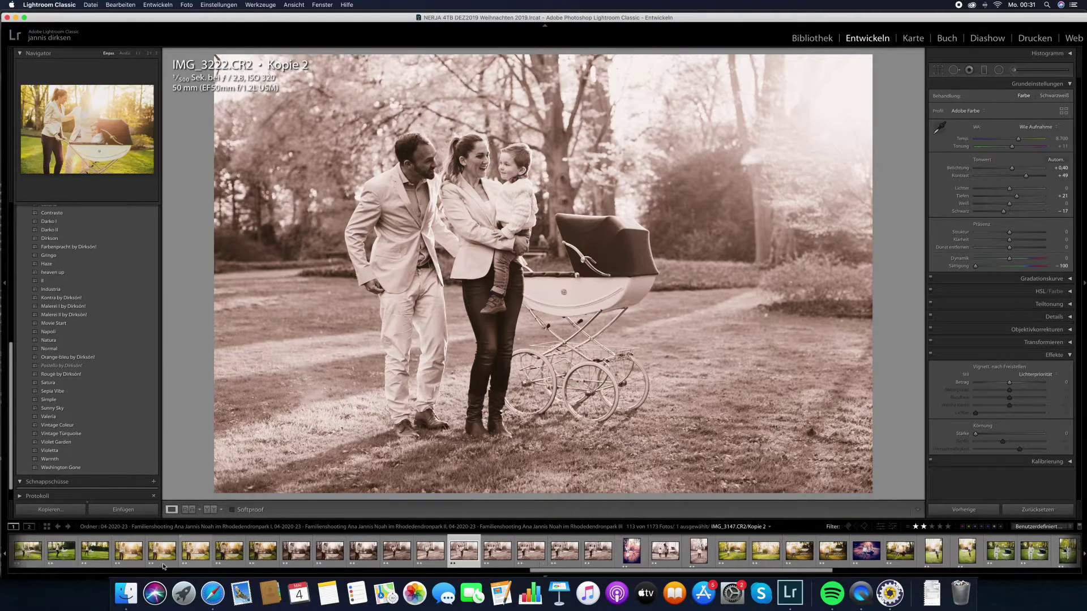
pyautogui.scroll(5, 151, 557)
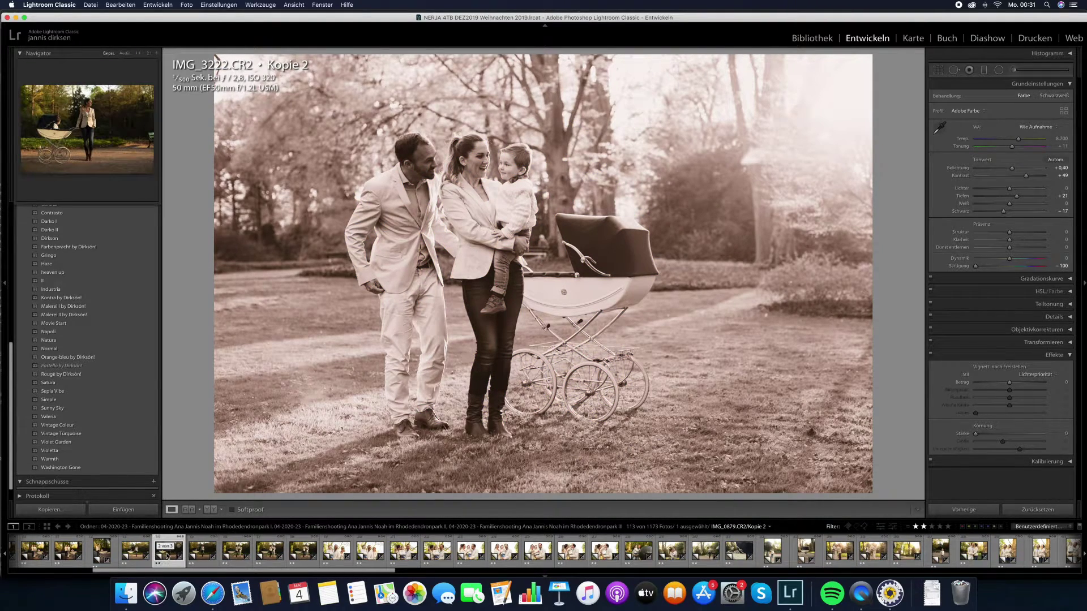
pyautogui.click(167, 556)
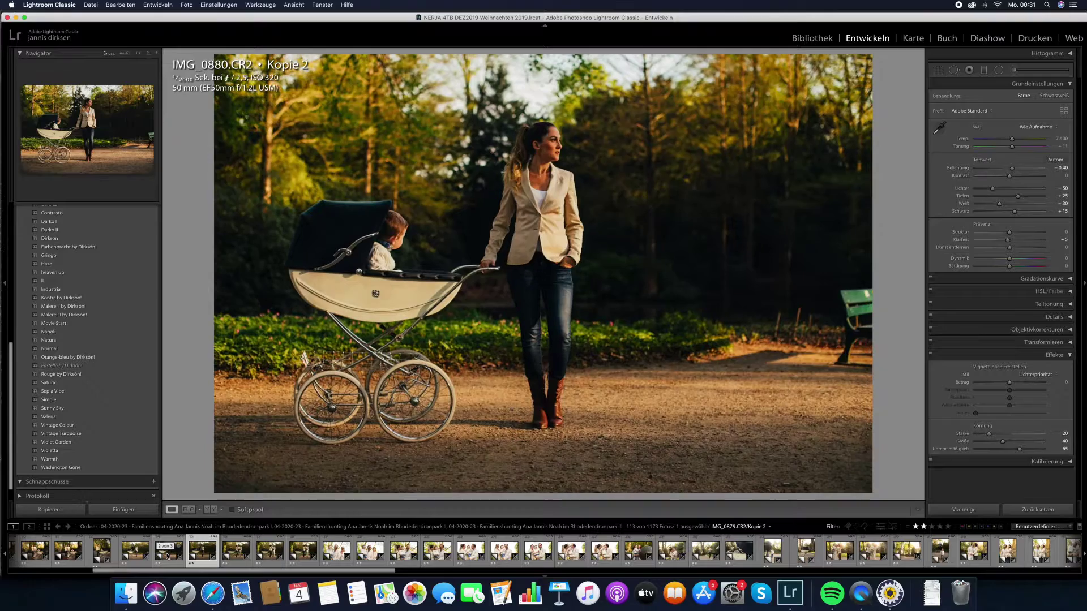
# - Apply the Valeria preset to IMG_0880 and sync it to a range of filmstrip photos
pyautogui.scroll(5, 167, 556)
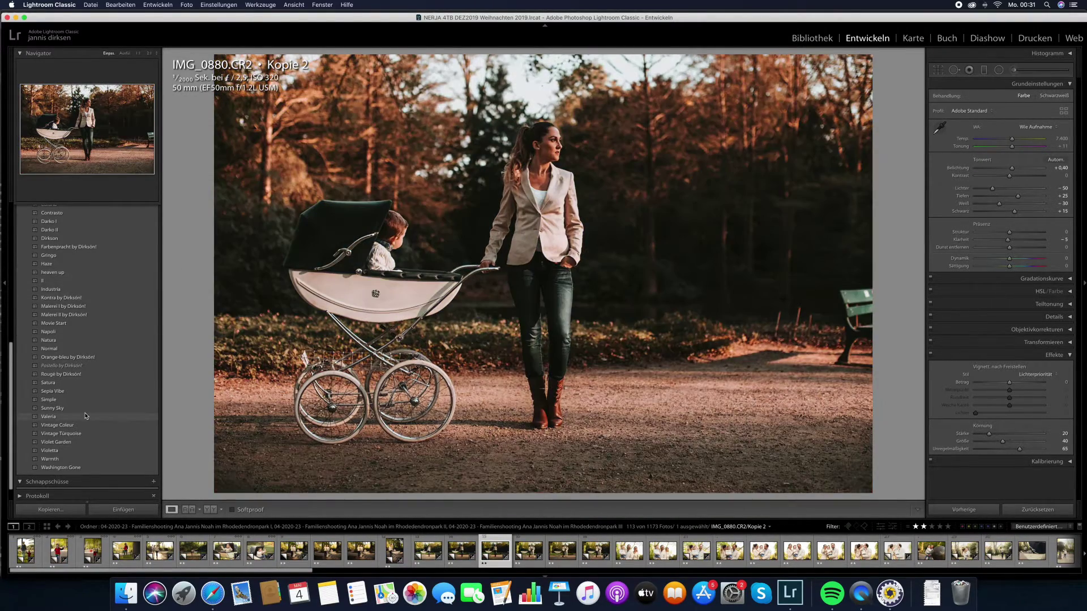
pyautogui.click(86, 416)
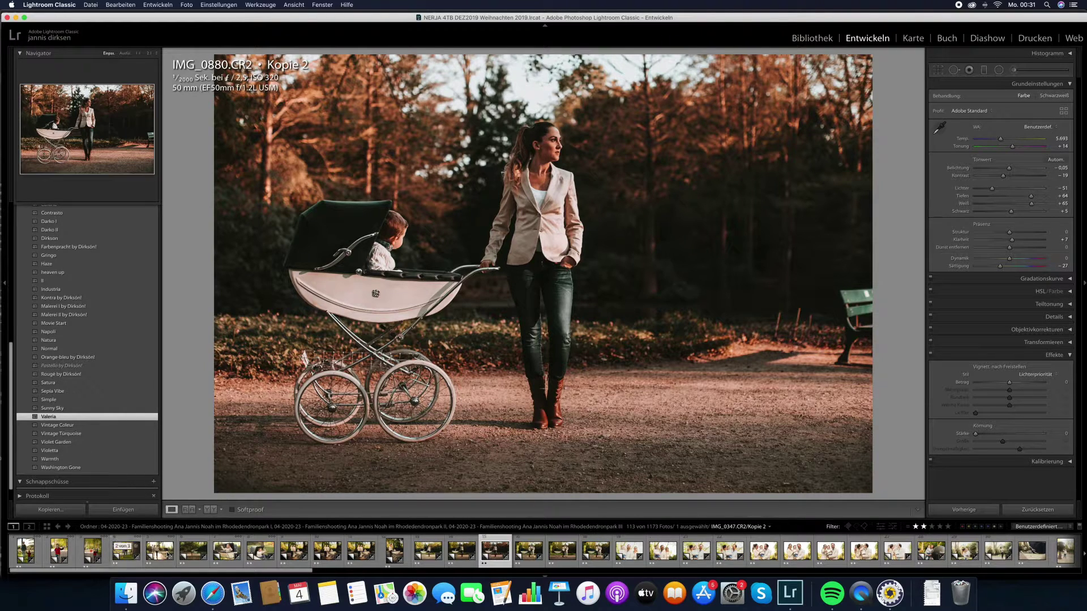
pyautogui.keyDown('shift'); pyautogui.click(896, 557); pyautogui.keyUp('shift')
pyautogui.click(968, 510)
pyautogui.click(946, 349)
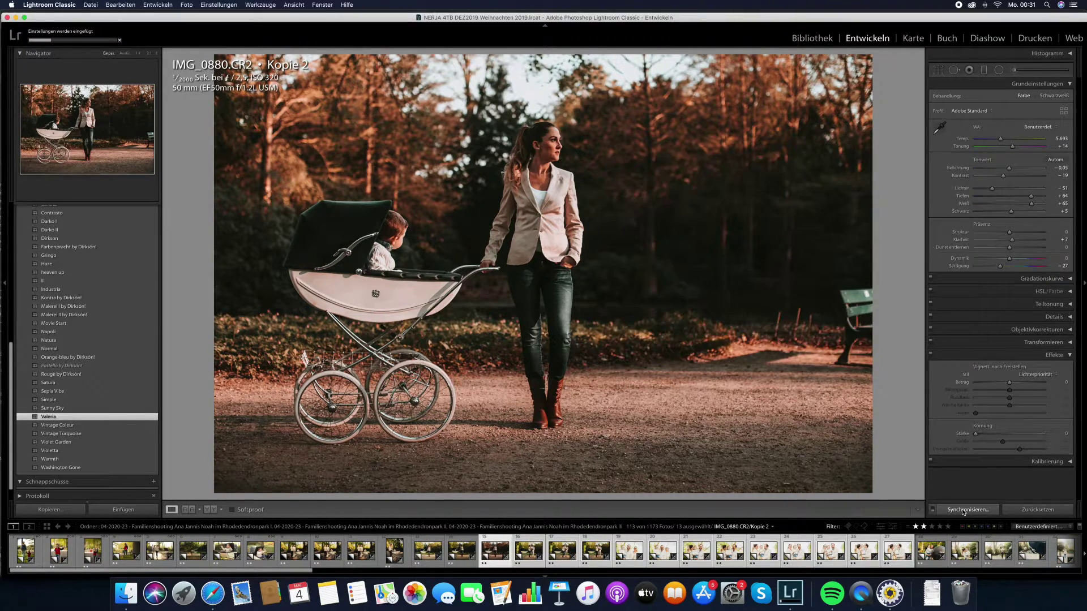
# - Sync the Valeria settings to a second group of photos and view IMG_0587
pyautogui.keyDown('shift'); pyautogui.click(187, 552); pyautogui.keyUp('shift')
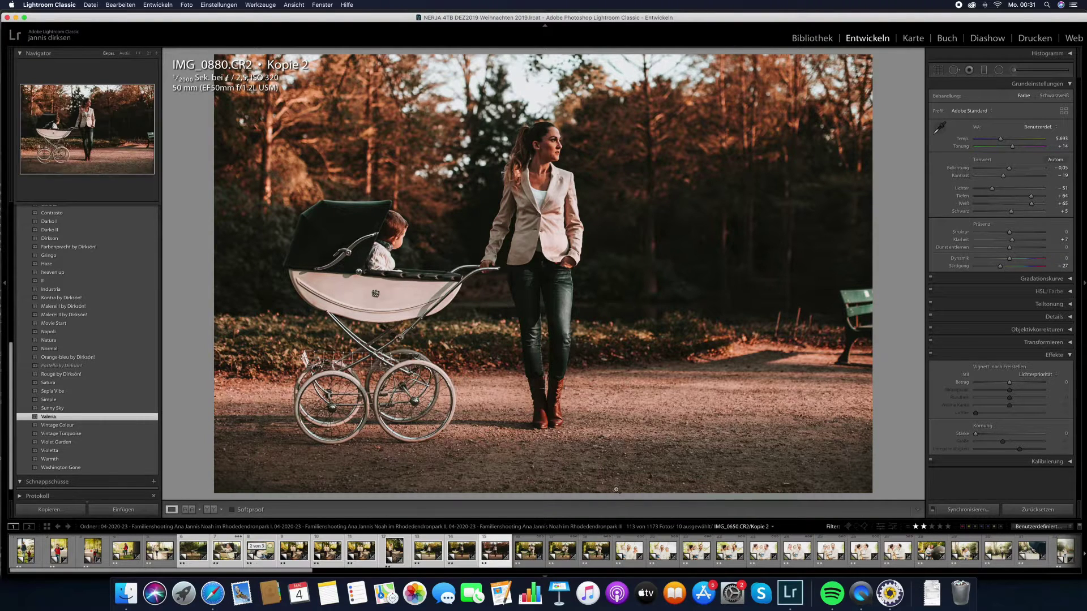
pyautogui.click(962, 509)
pyautogui.click(946, 349)
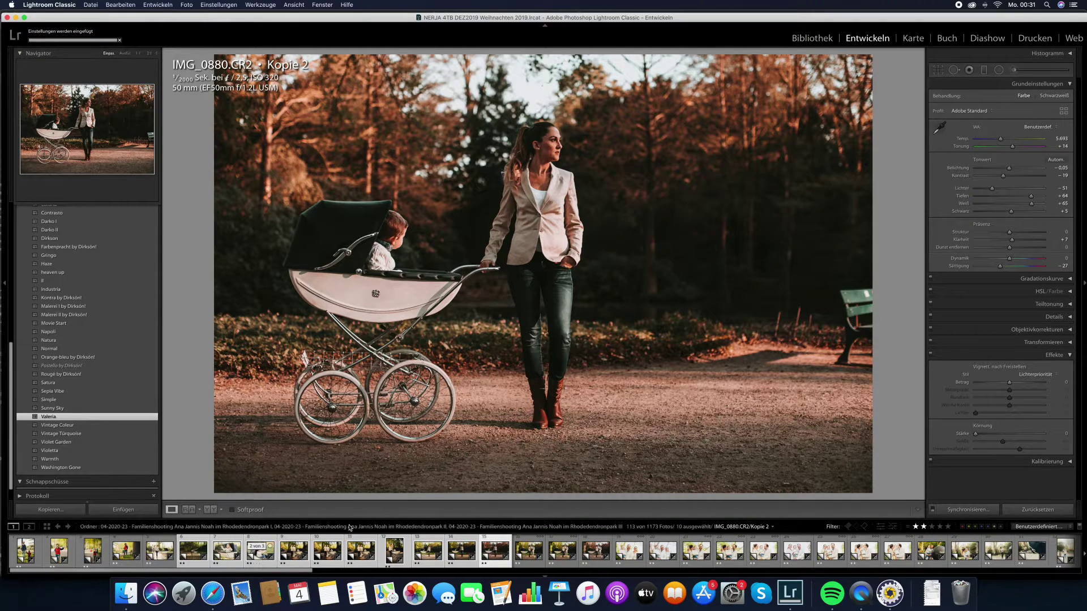
pyautogui.click(193, 552)
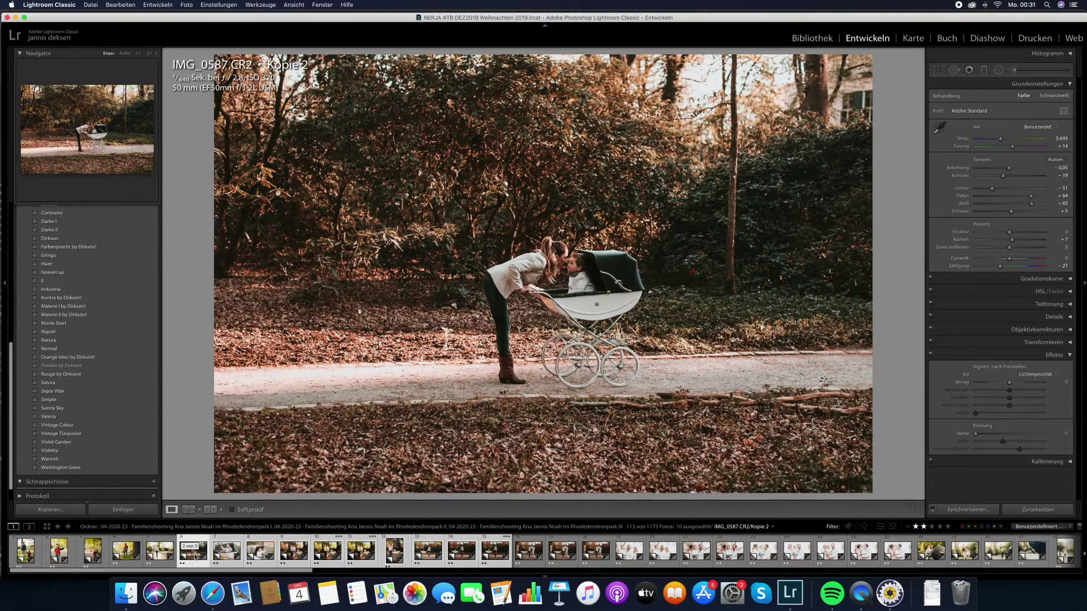
# - Review photos IMG_0629 through IMG_0850, zooming in on IMG_0722 to check detail
pyautogui.press('Right')
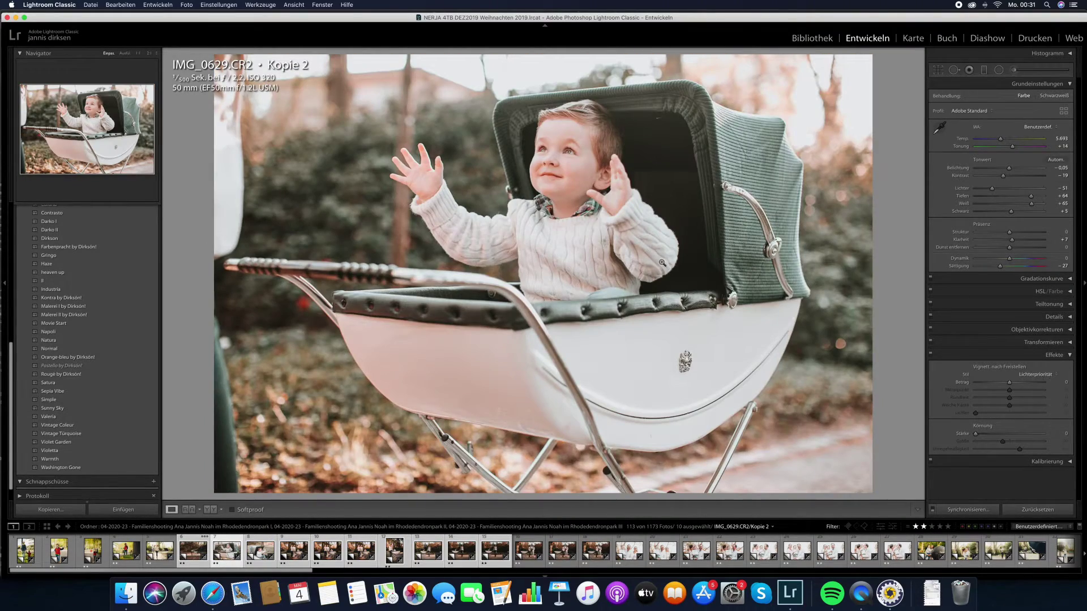
pyautogui.press('Right')
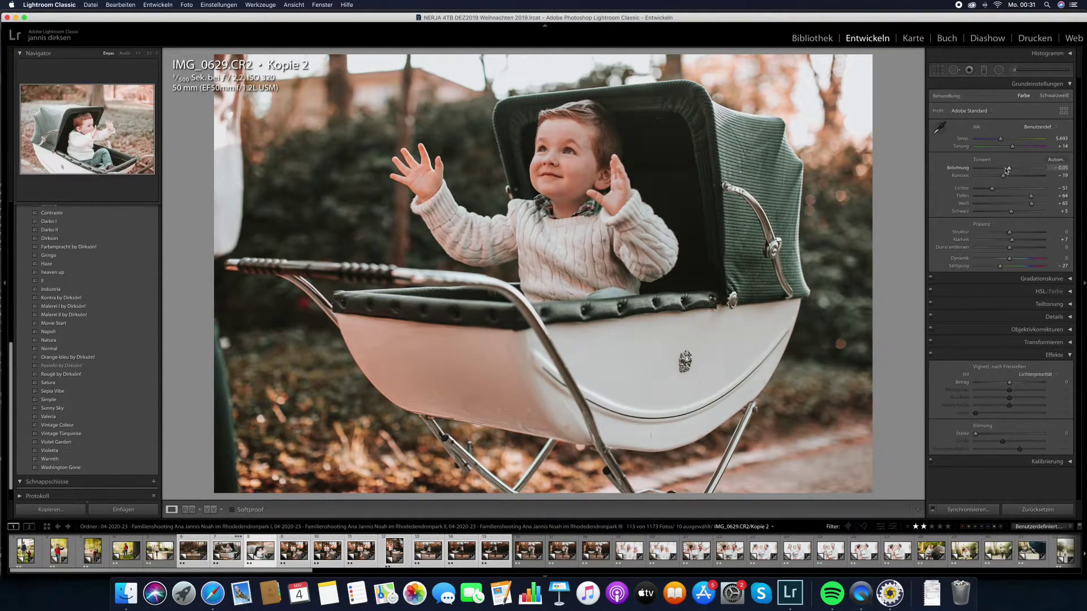
pyautogui.press('Right')
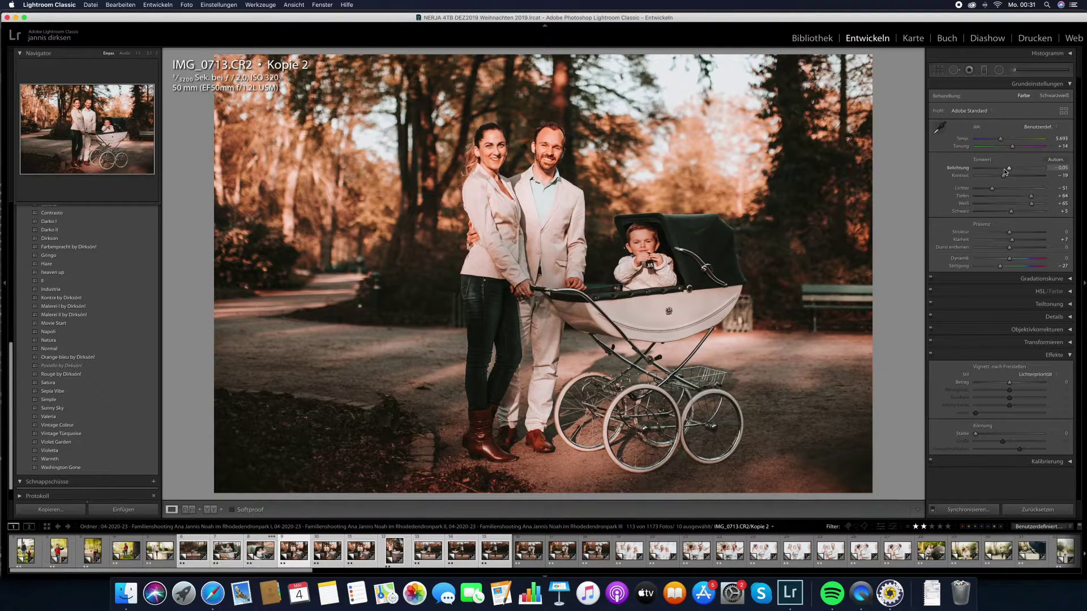
pyautogui.press('Right')
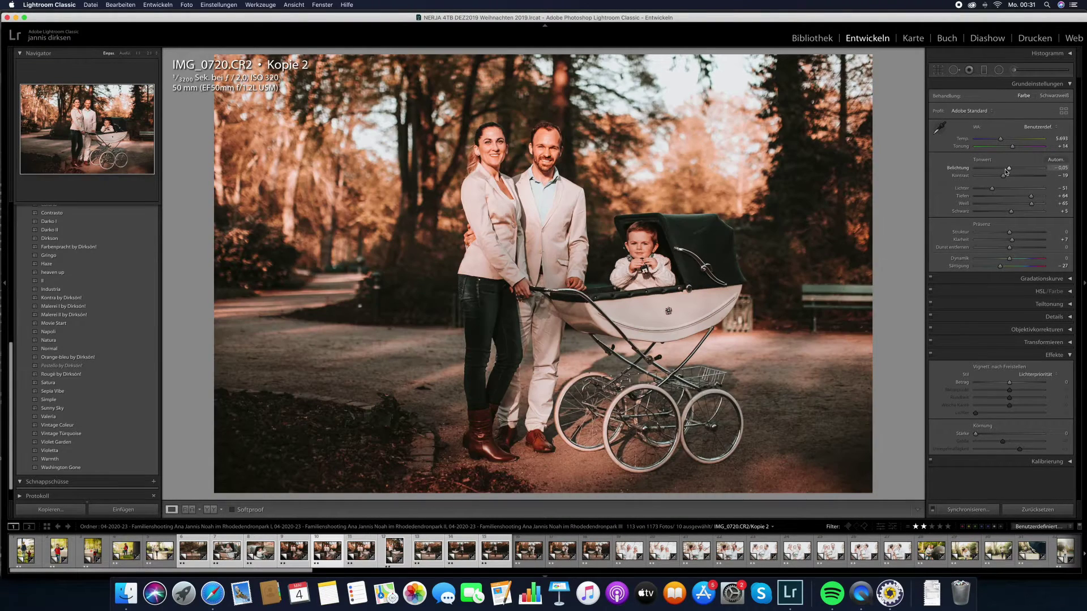
pyautogui.press('Right')
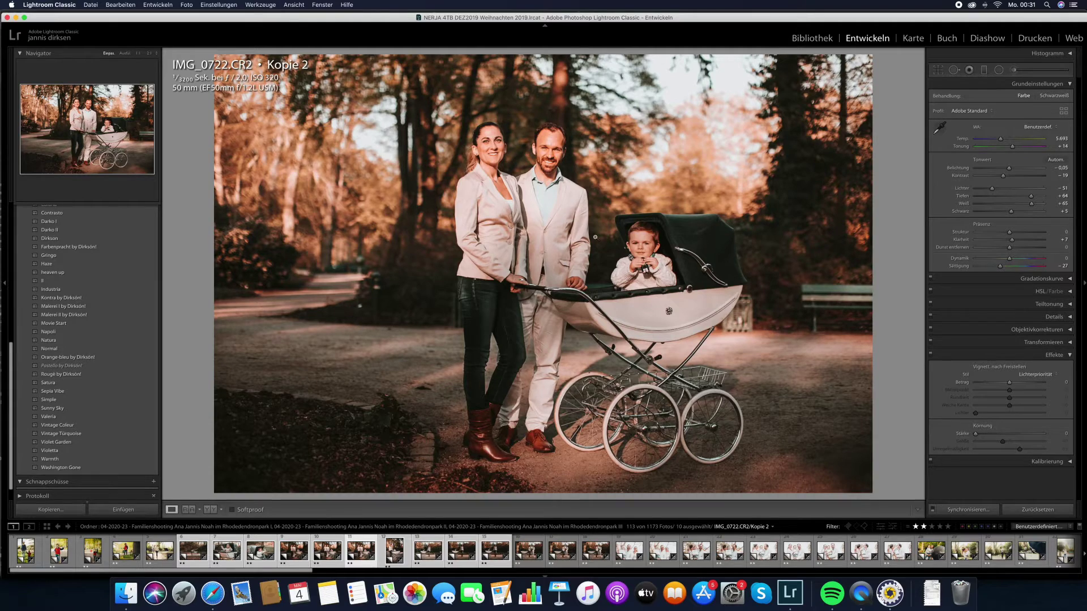
pyautogui.click(594, 238)
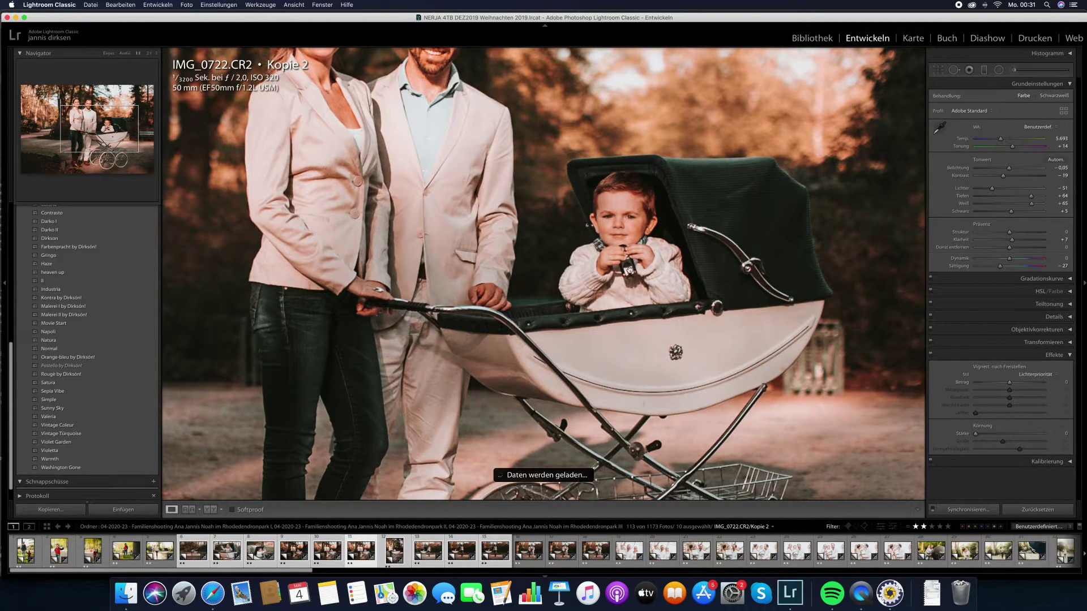
pyautogui.click(624, 267)
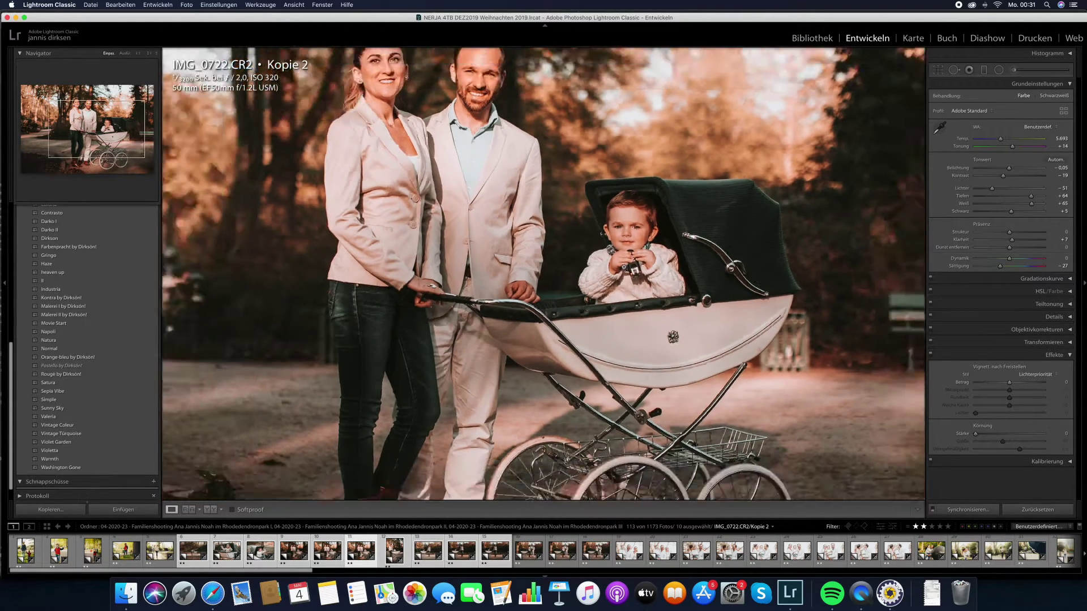
pyautogui.press('Right')
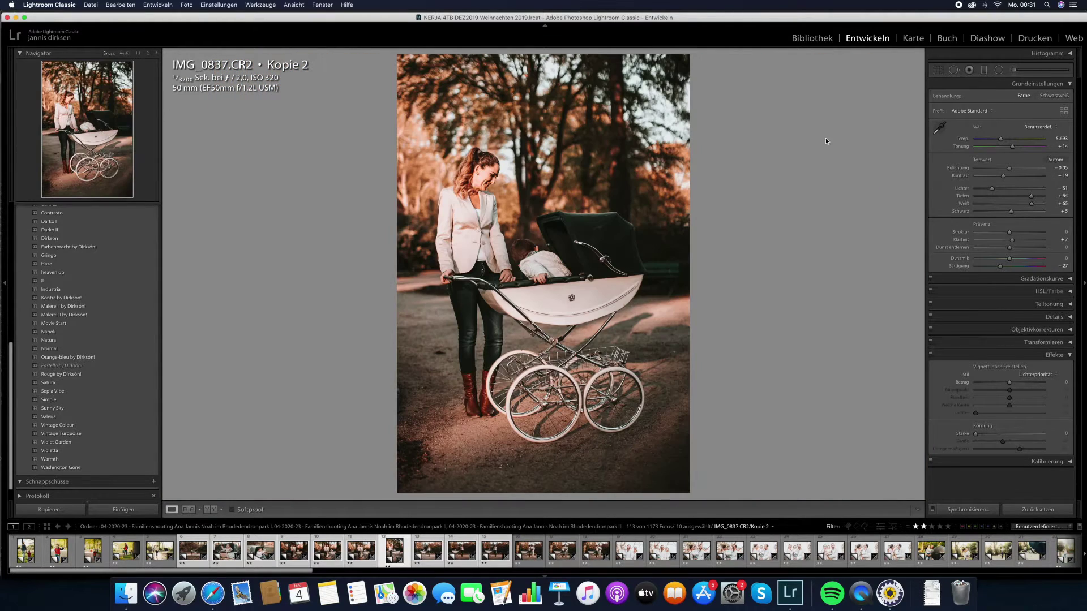
pyautogui.press('Right')
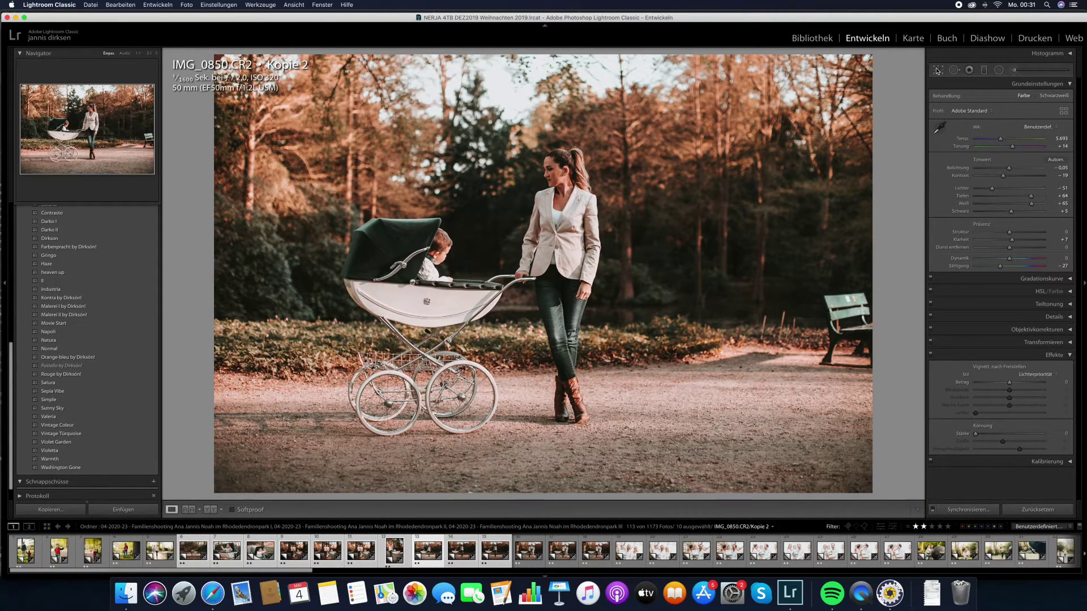
# - Crop the mother-with-pram photo IMG_0850 more tightly, then move on to IMG_0951
pyautogui.click(938, 70)
pyautogui.moveTo(871, 55); pyautogui.dragTo(844, 70)
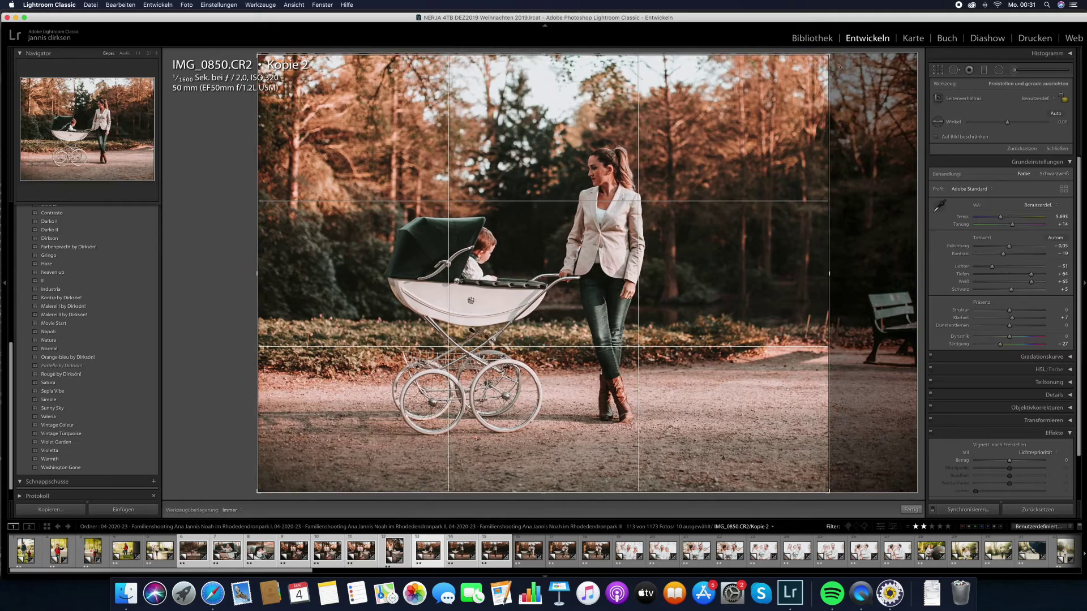
pyautogui.press('Return')
pyautogui.press('Right')
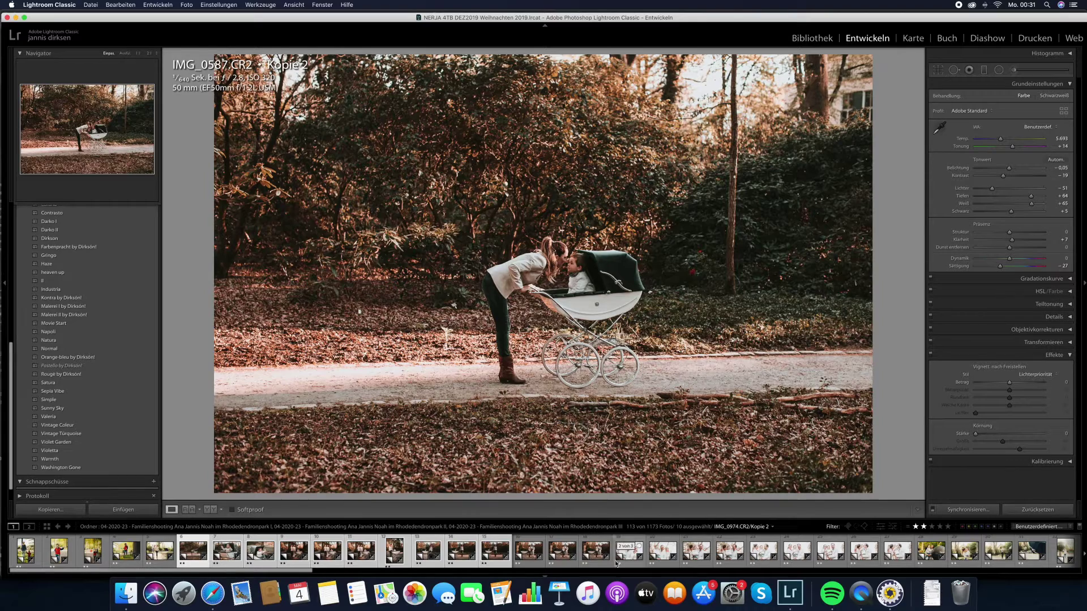
pyautogui.click(562, 550)
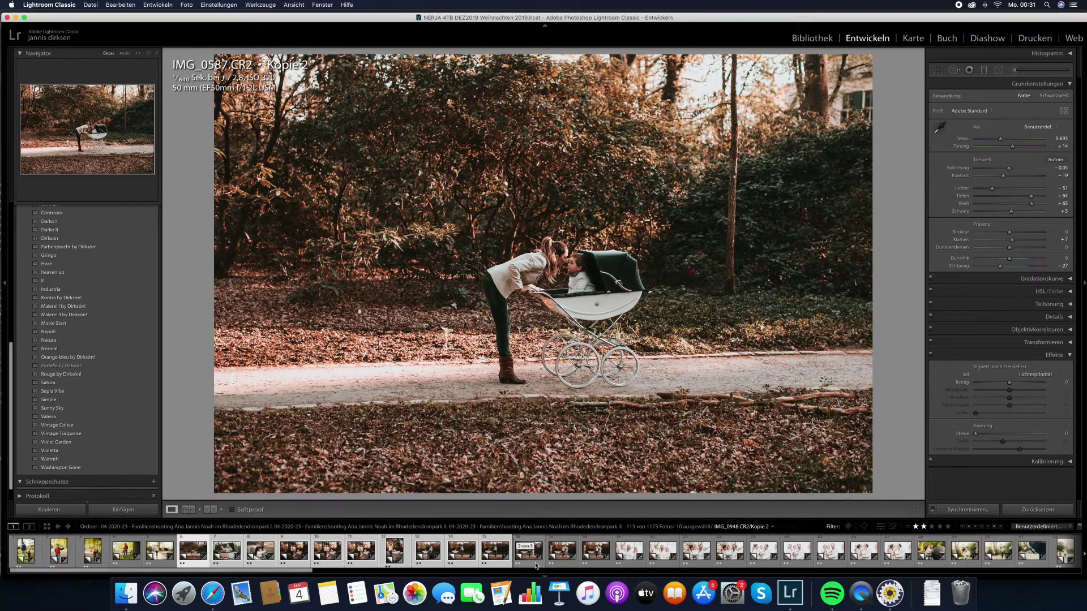
# - Step ahead to the father-with-globe photo, tweak its exposure and paste the previous settings
pyautogui.press('Right')
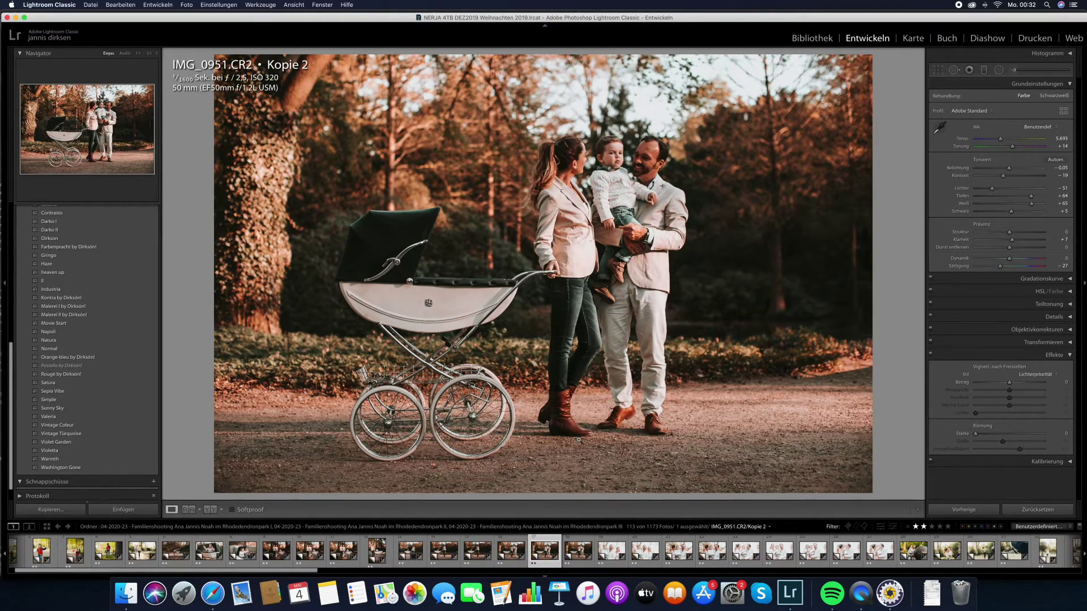
pyautogui.press('Right')
pyautogui.press('Right')
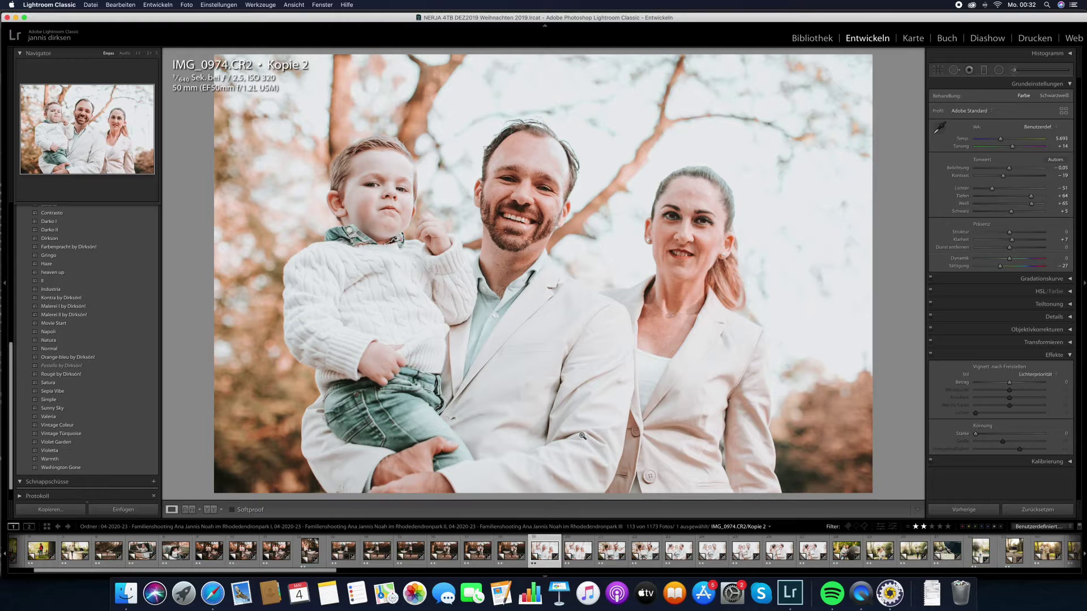
pyautogui.press('Right')
pyautogui.press('Right')
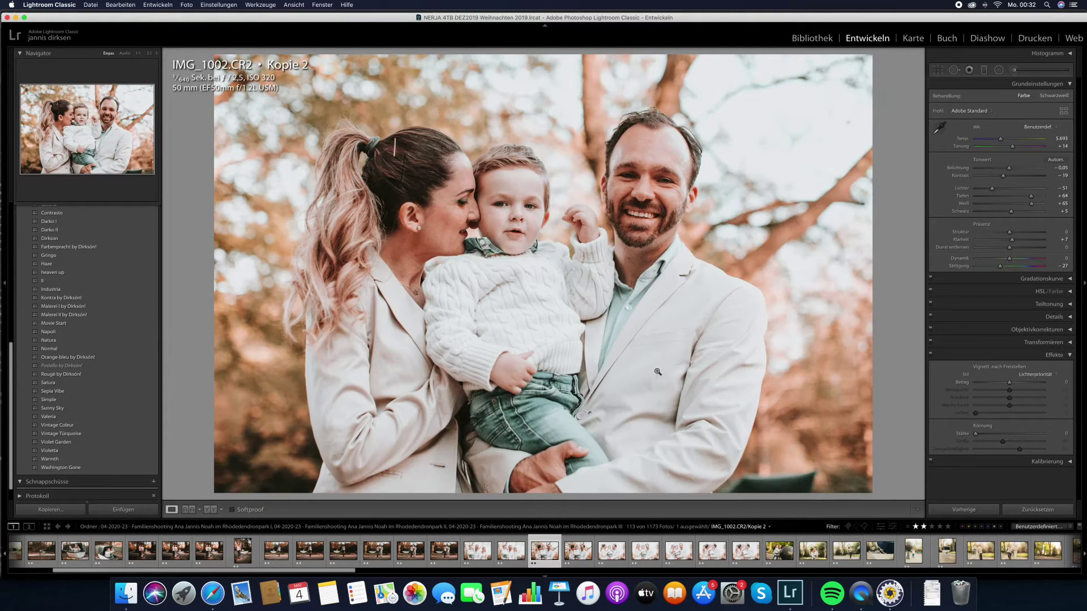
pyautogui.press('Right')
pyautogui.press('Right')
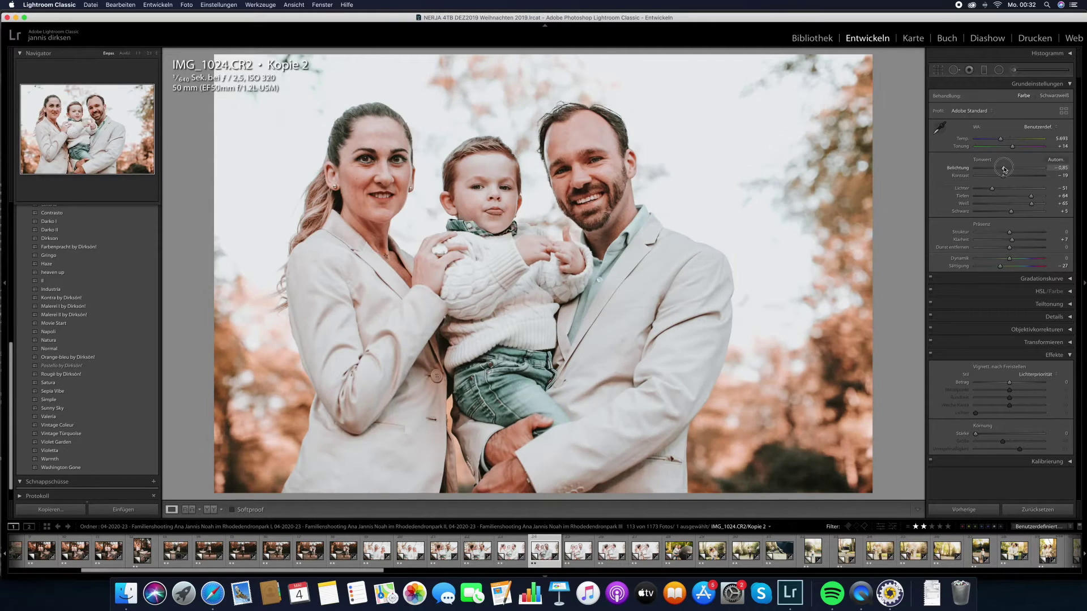
pyautogui.press('Right')
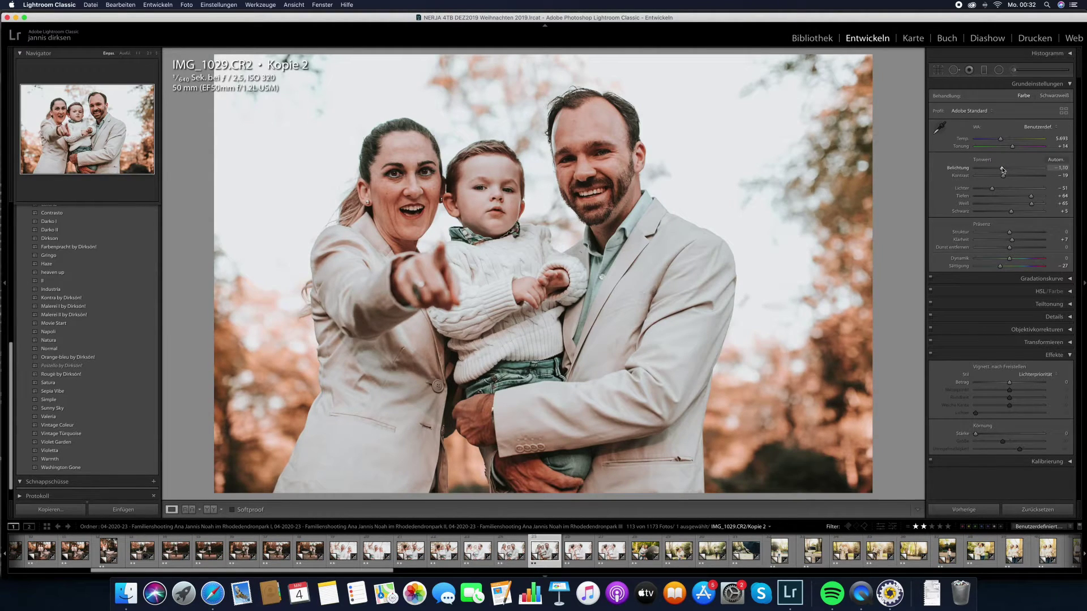
pyautogui.press('Right')
pyautogui.press('Right')
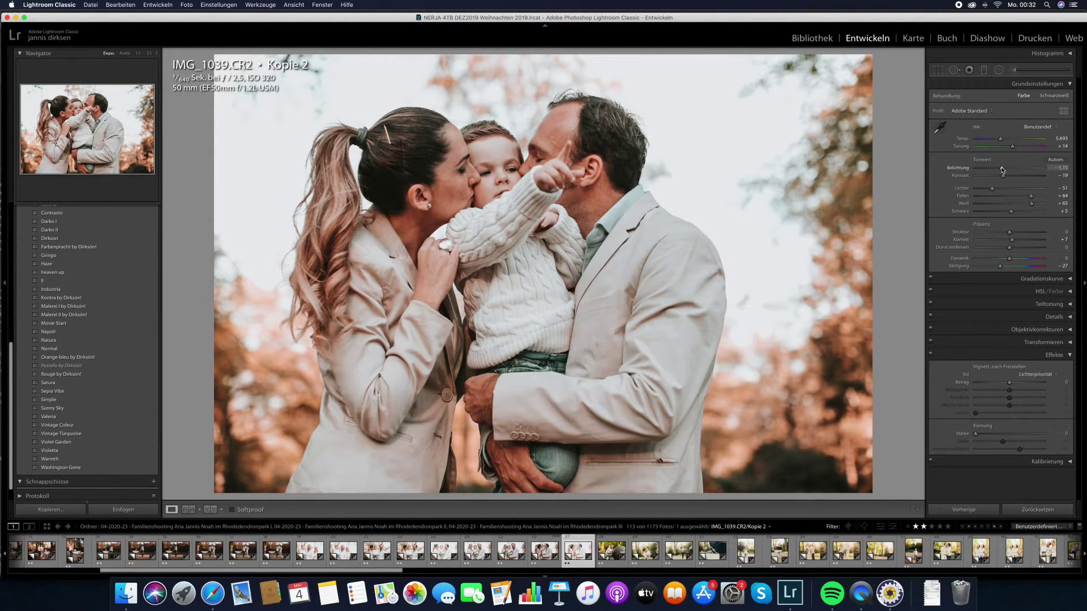
pyautogui.press('Right')
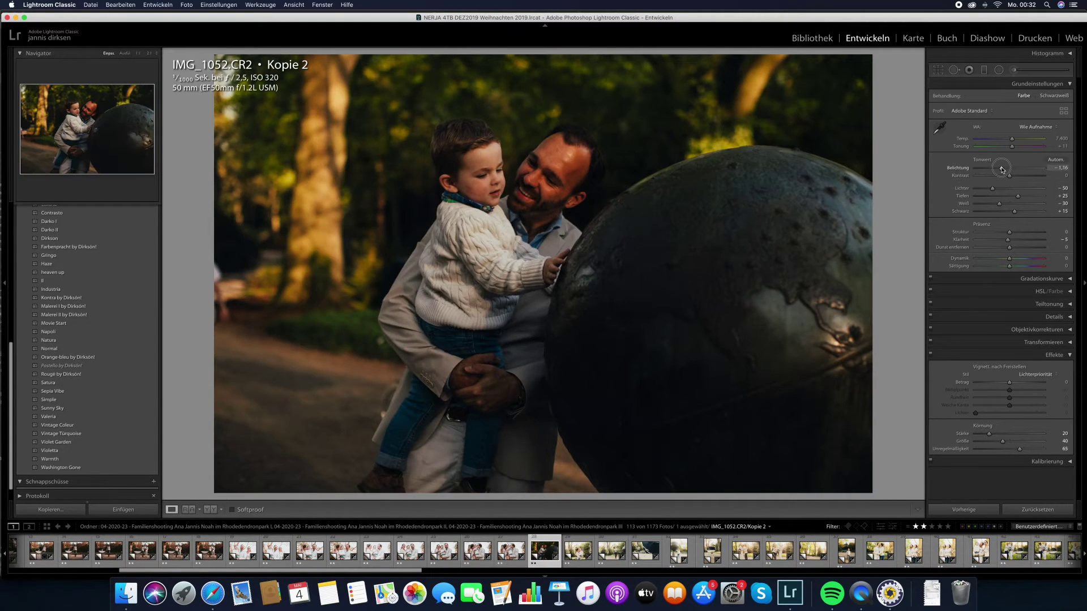
pyautogui.moveTo(1002, 169); pyautogui.dragTo(1006, 170)
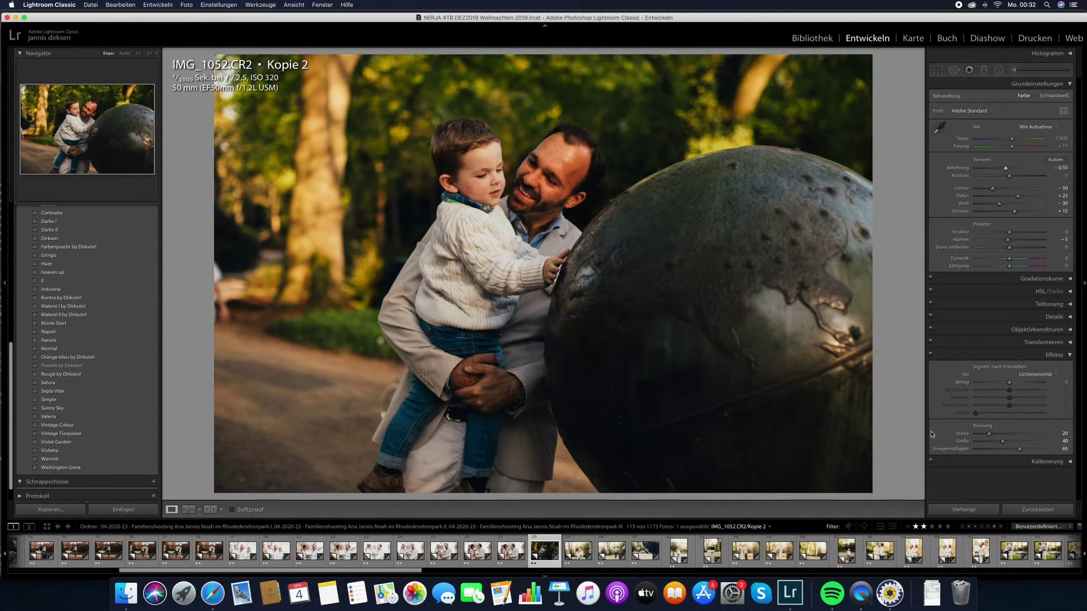
pyautogui.click(952, 510)
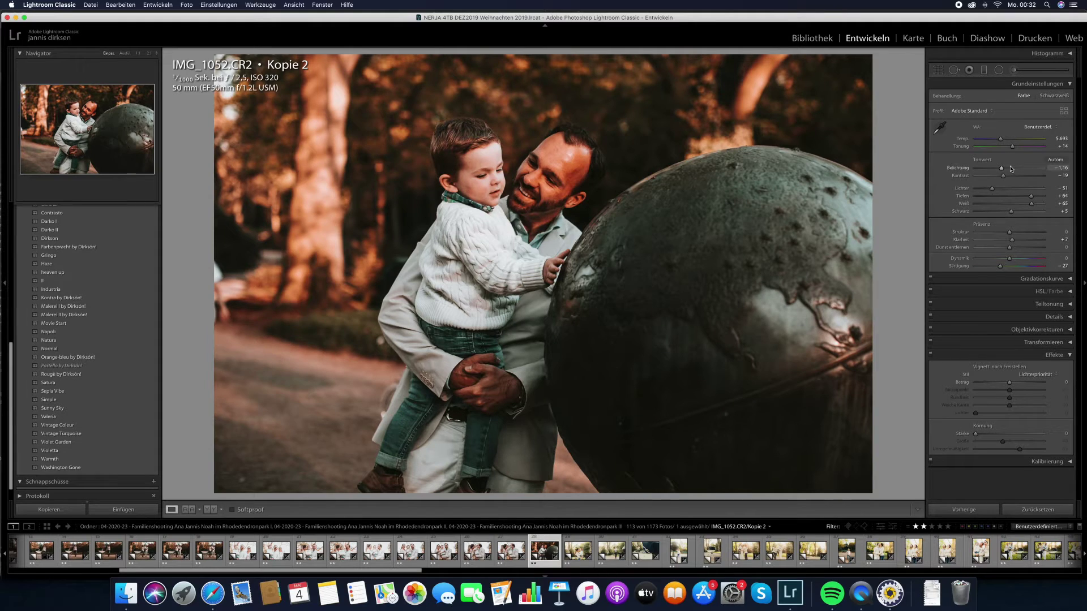
# - Give toddler photo IMG_2846 the previous warm settings, then straighten and crop it
pyautogui.click(813, 559)
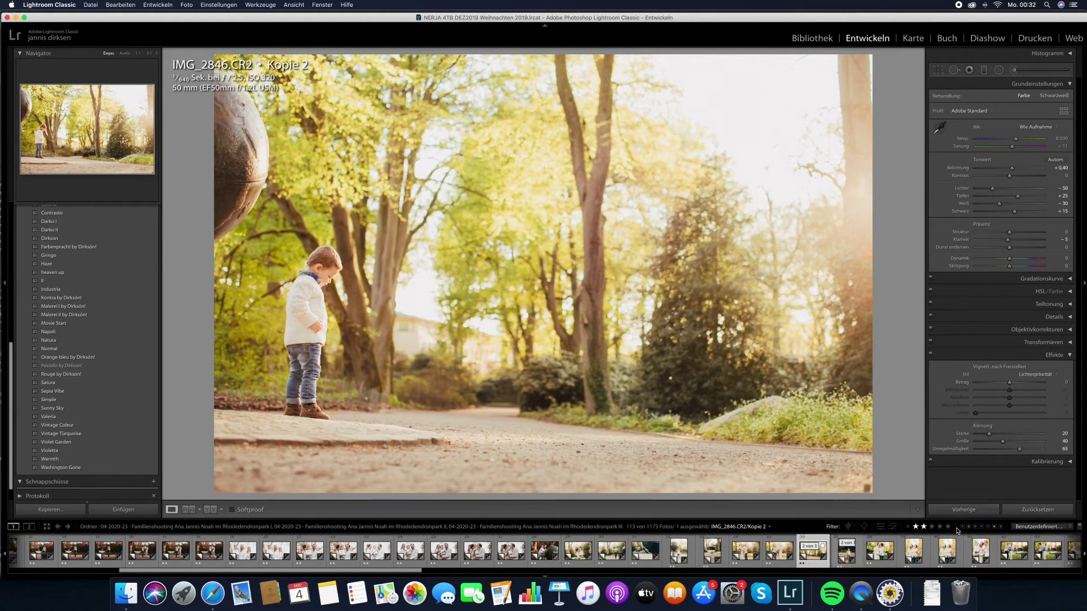
pyautogui.click(964, 509)
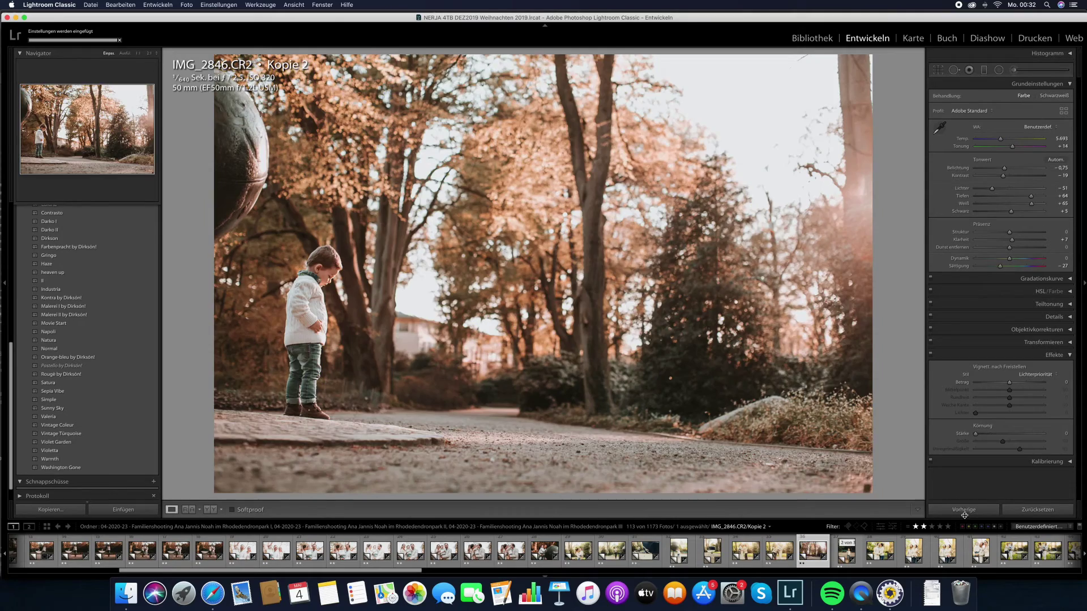
pyautogui.click(939, 70)
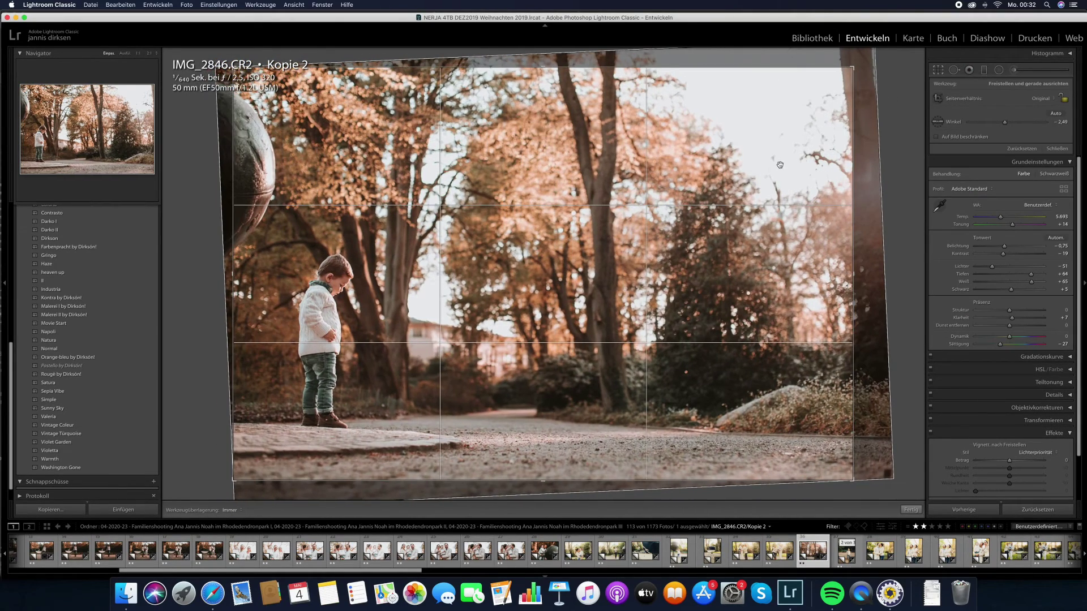
pyautogui.press('Return')
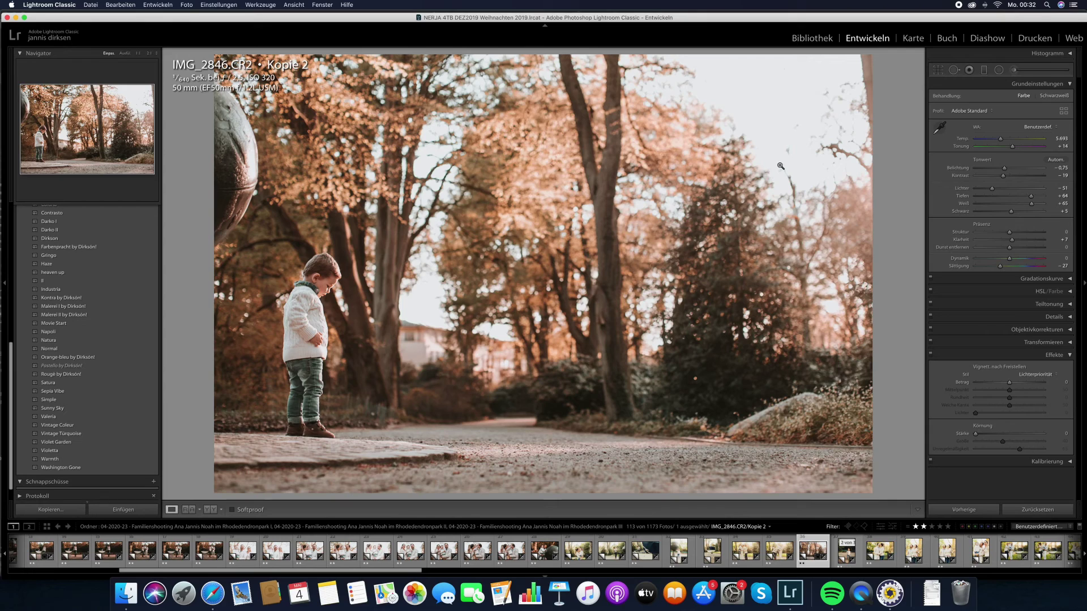